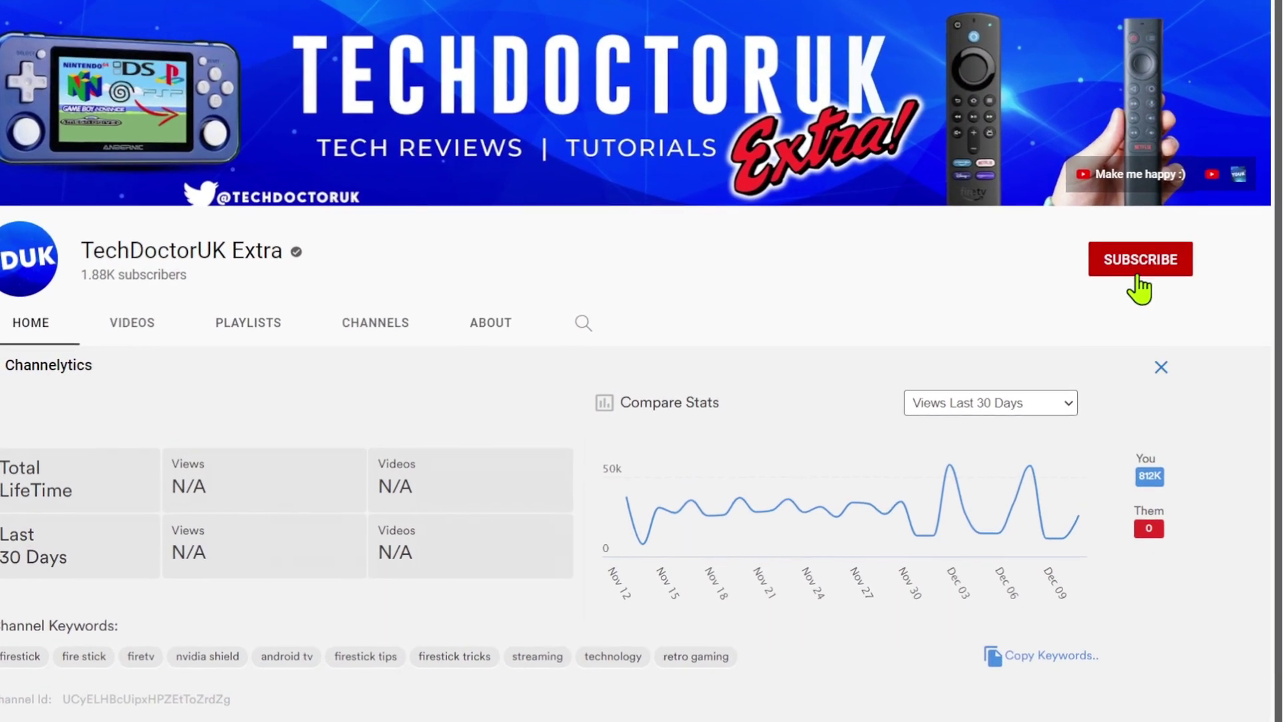
Step: Subscribe to TechDoctorUK Extra and set its bell notifications to All
click(1151, 274)
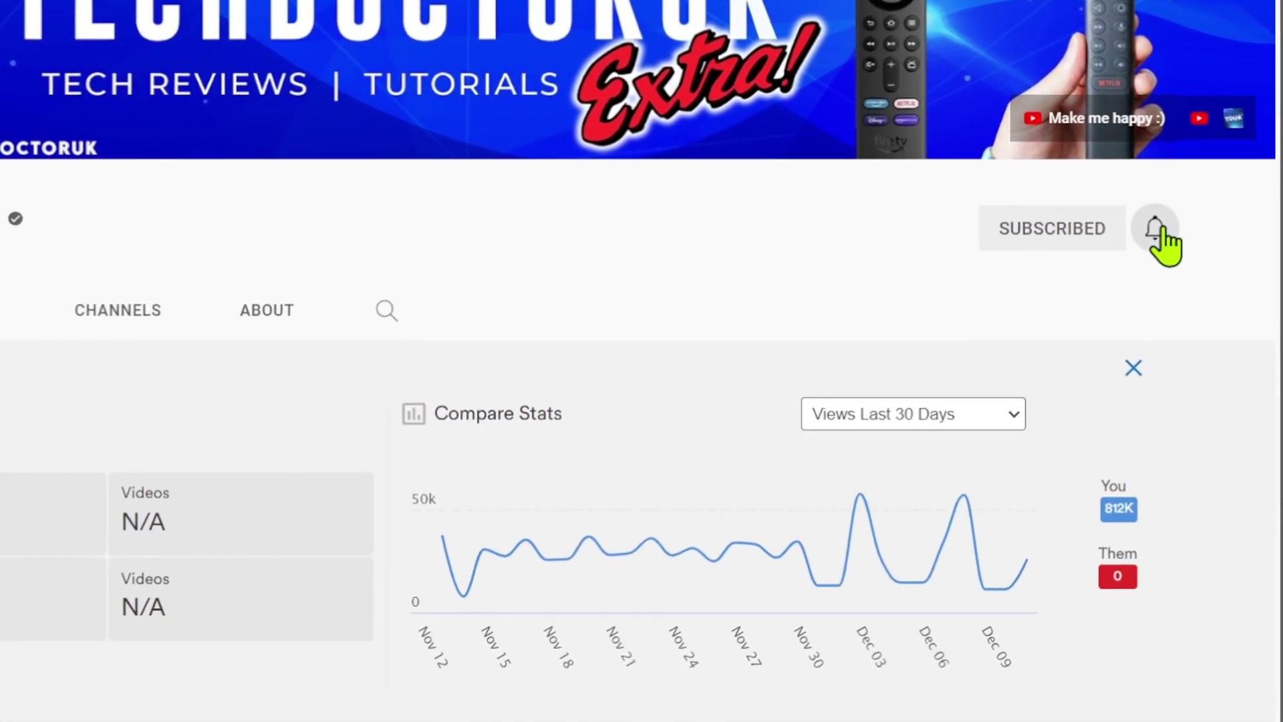
click(1167, 246)
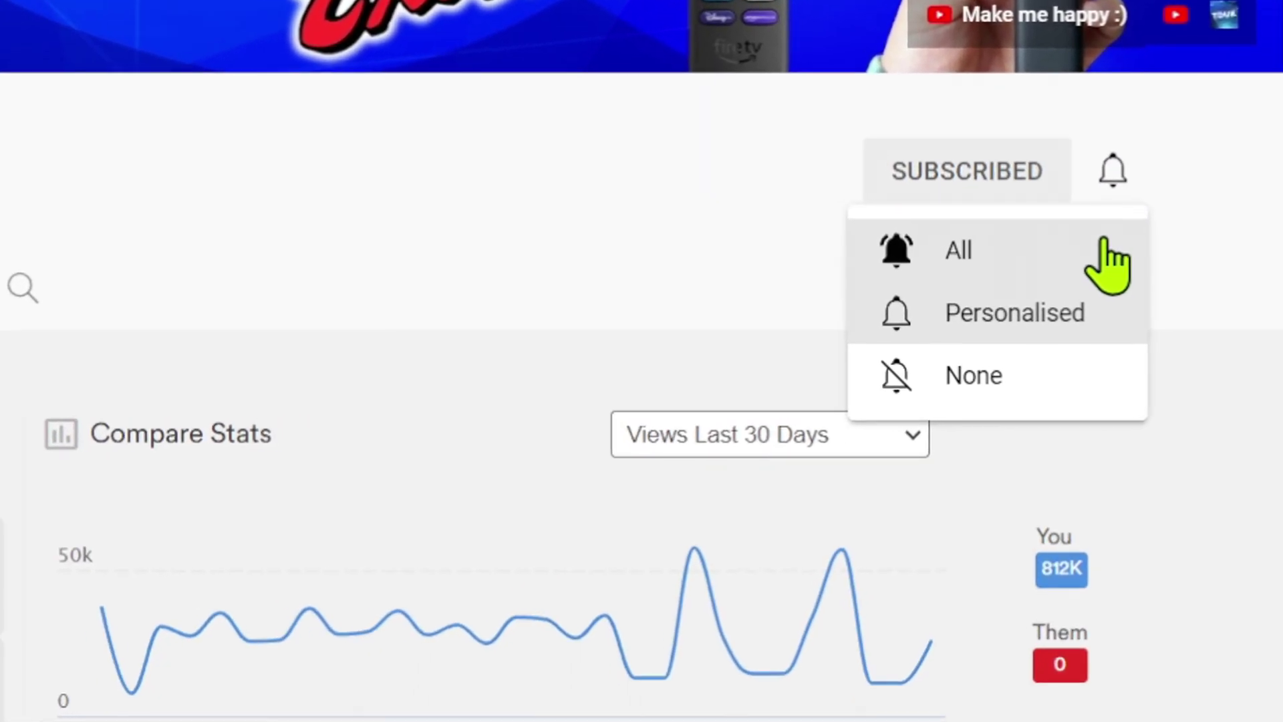
click(1136, 267)
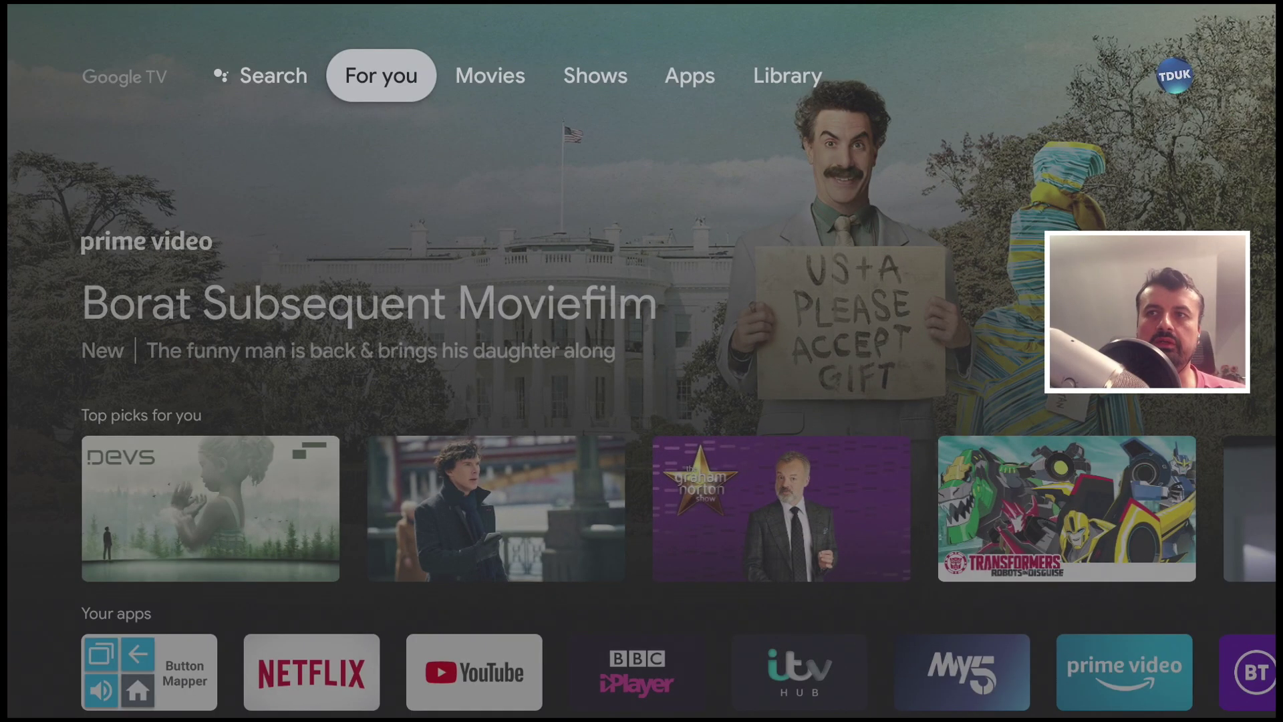
Step: Go from the profile panel through Settings > System to the About page's OS build entry
key(Right)
key(Right)
key(Right)
key(Right)
key(Right)
key(Down)
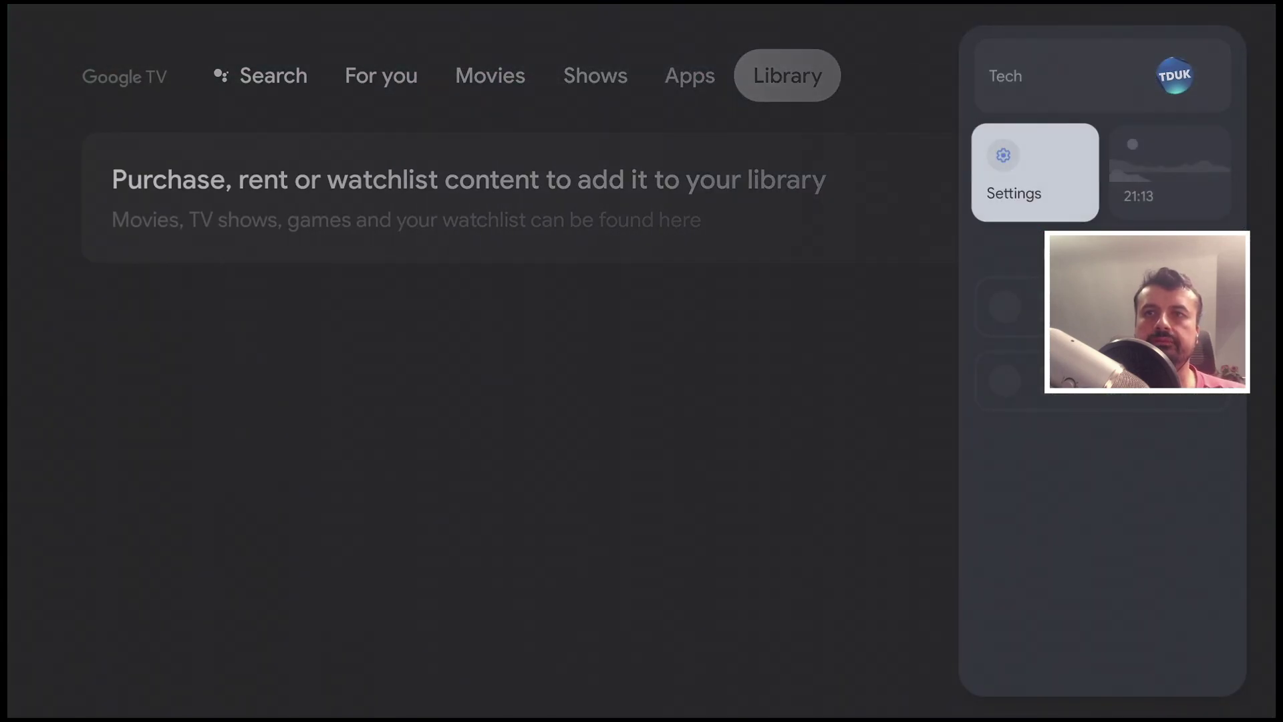
key(Return)
key(Down)
key(Down)
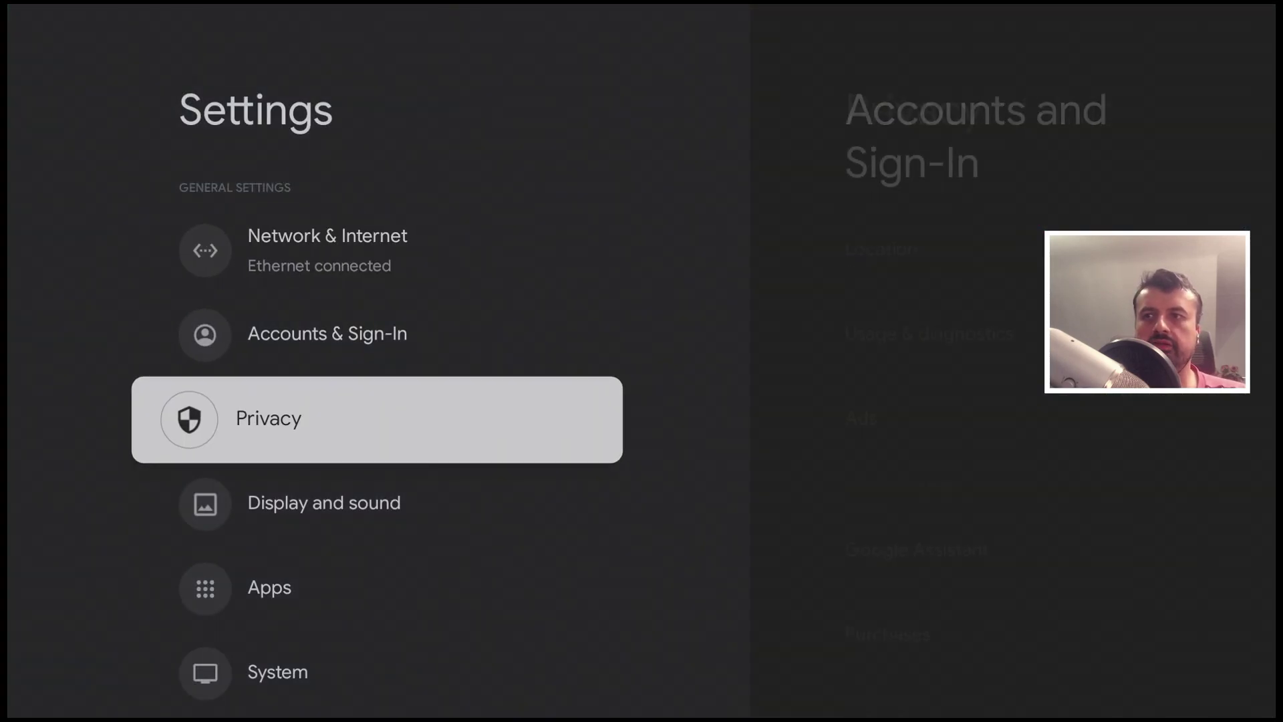
key(Down)
key(Down)
key(Down)
key(Return)
key(Down)
key(Return)
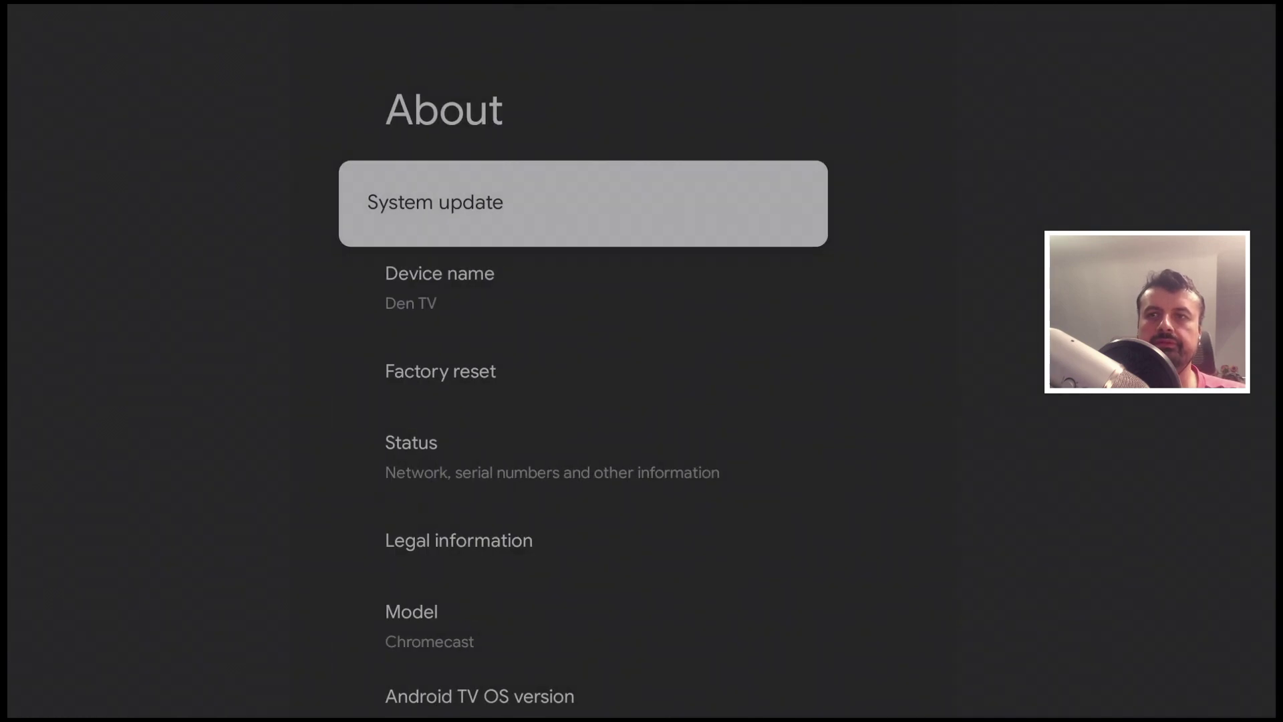
key(Down)
key(Down)
key(Down)
key(Down)
key(Down)
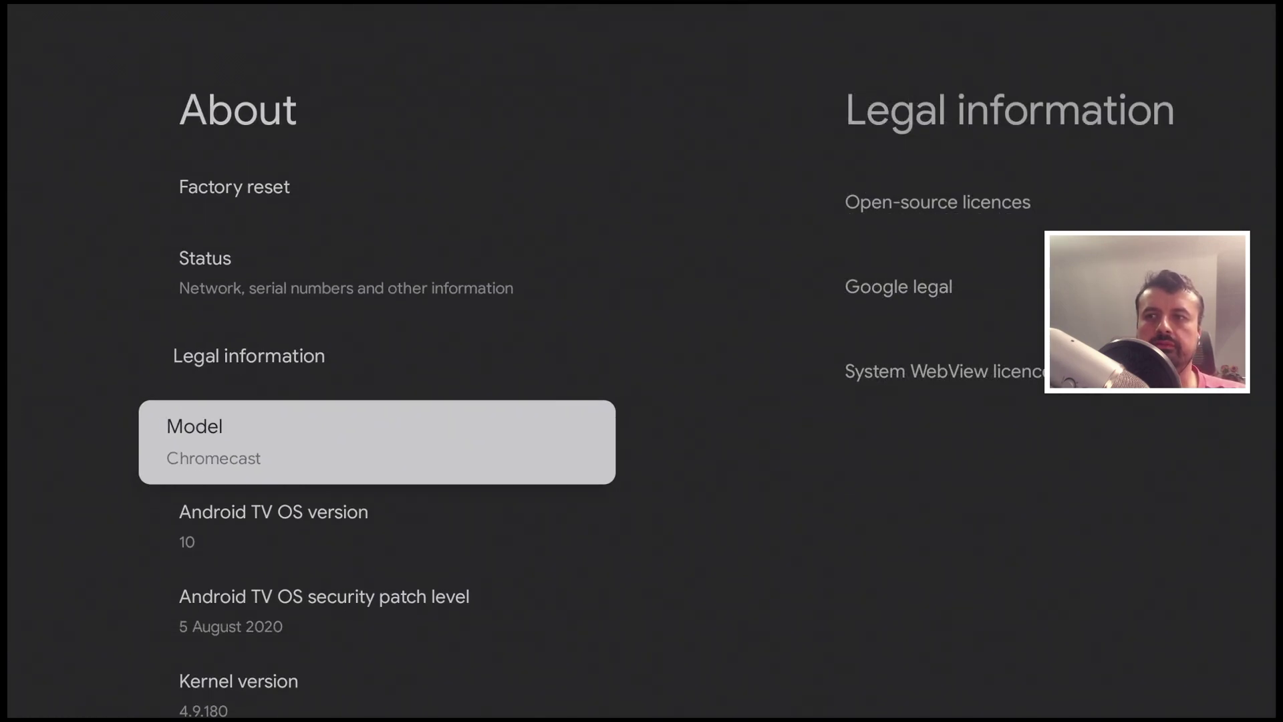
key(Down)
key(Down)
key(Down)
key(Down)
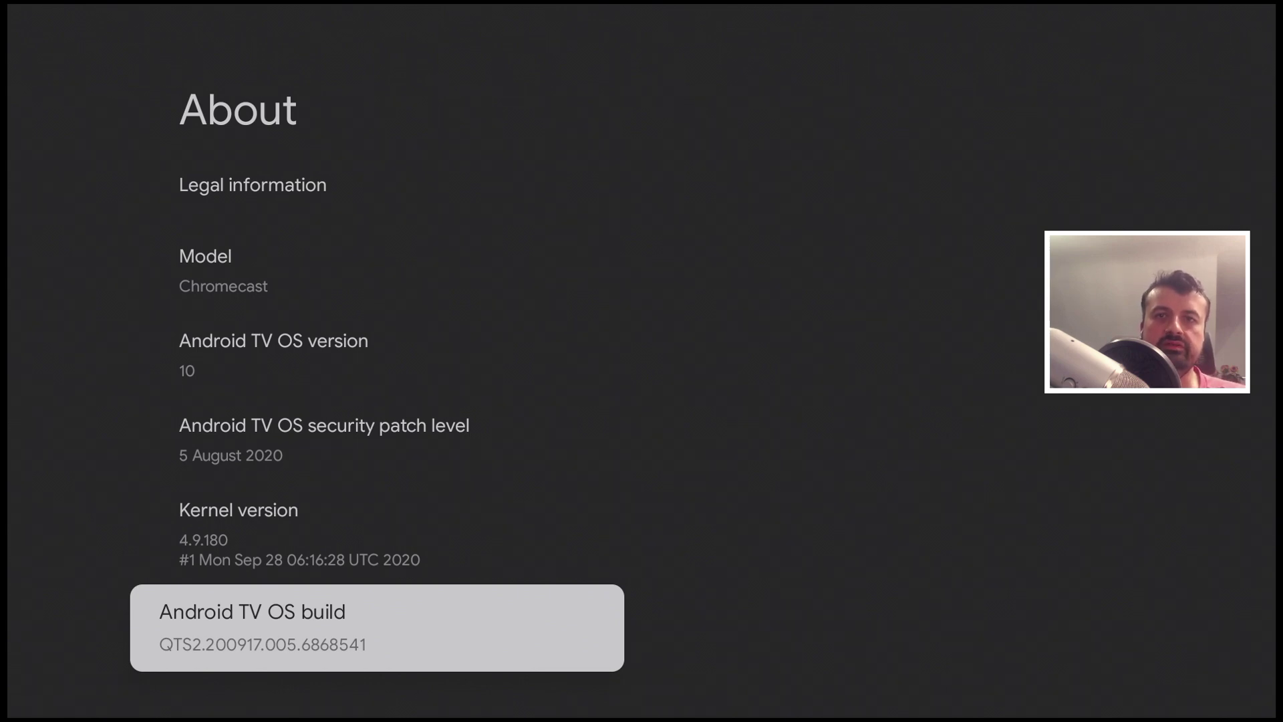
Step: Tap Android TV OS build repeatedly to unlock developer mode, then return to System
key(Return)
key(Return)
key(Return)
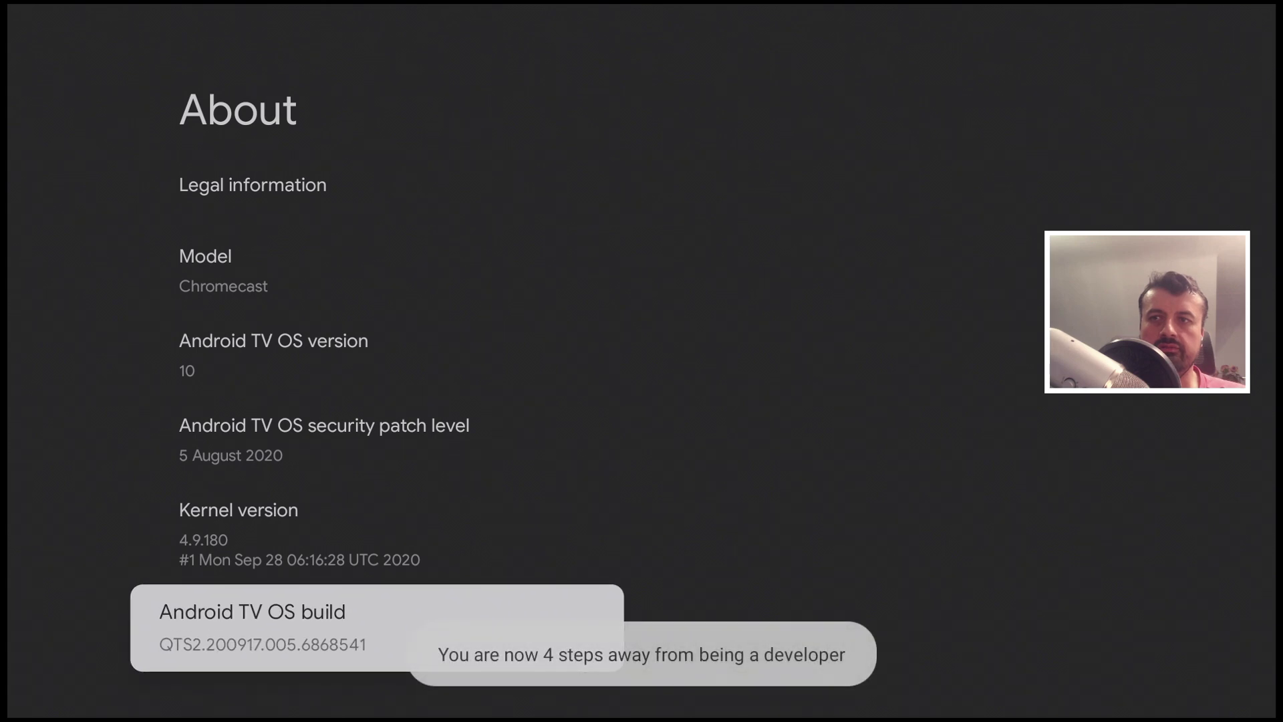
key(Return)
key(Return)
key(Return)
key(Return)
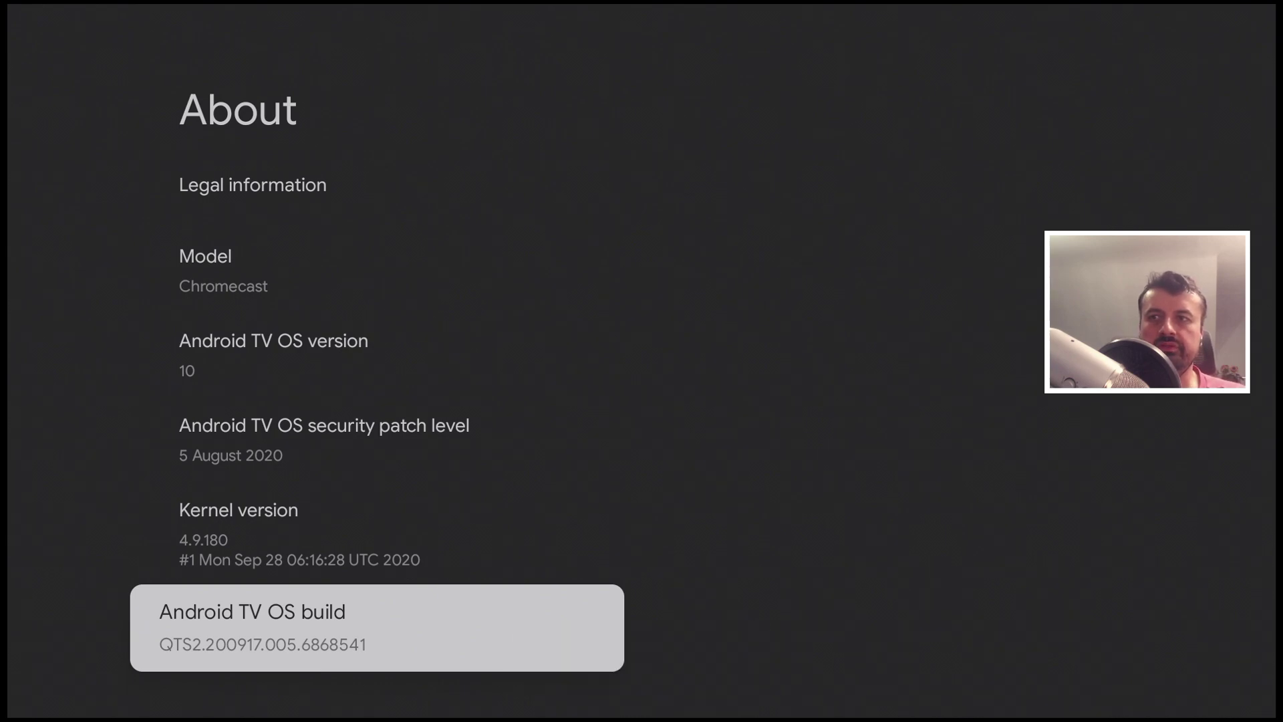
key(Escape)
key(Down)
key(Down)
key(Down)
key(Down)
key(Down)
key(Down)
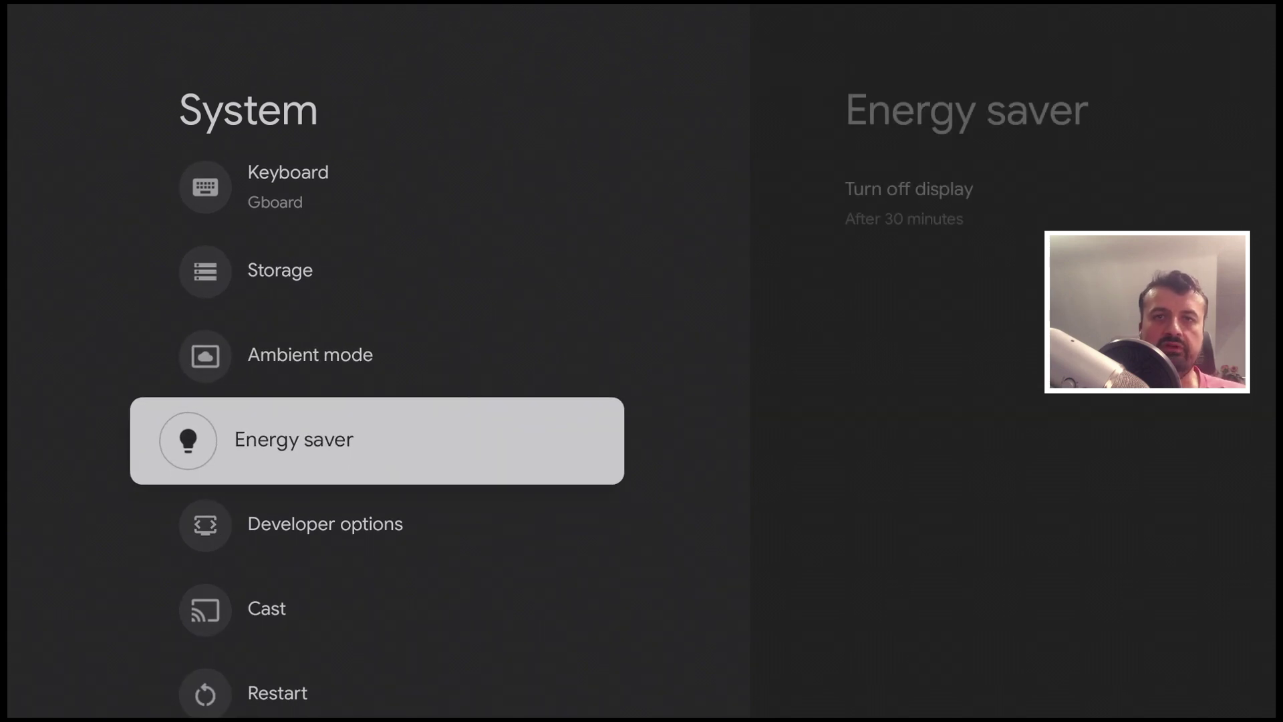
Step: Open Developer options and scroll down to the Window animation scale setting
key(Down)
key(Return)
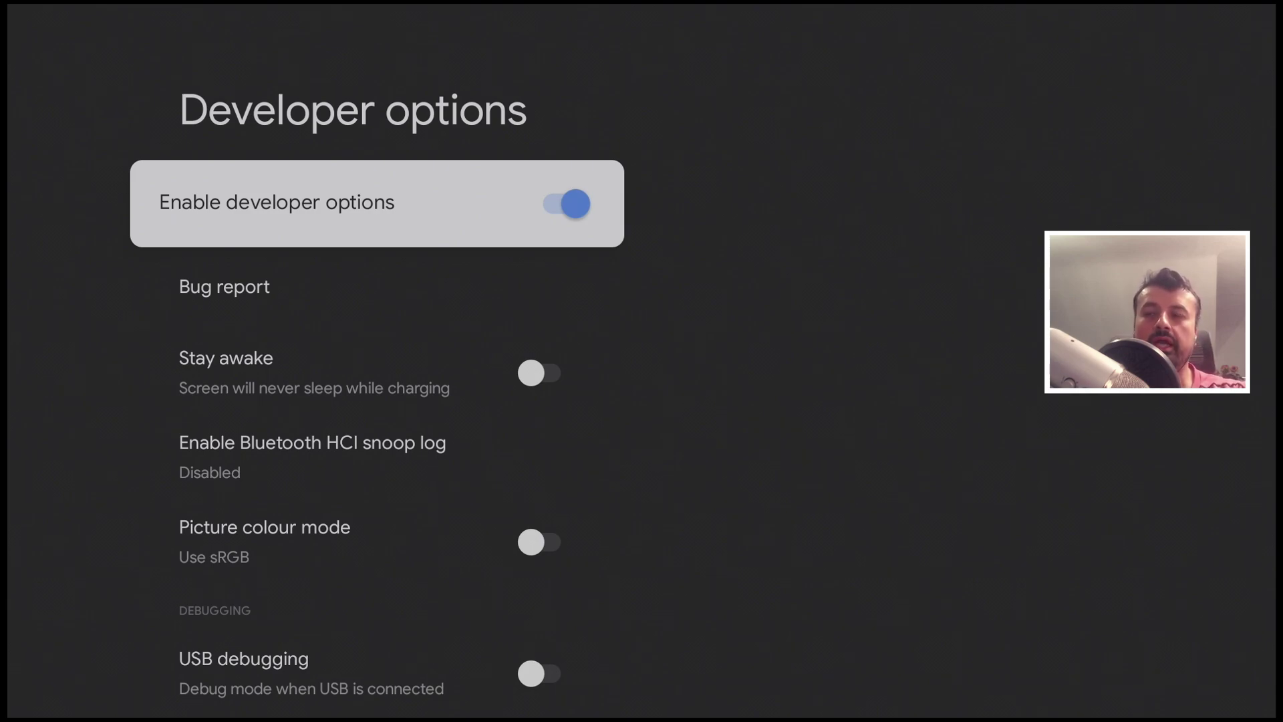
key(Down)
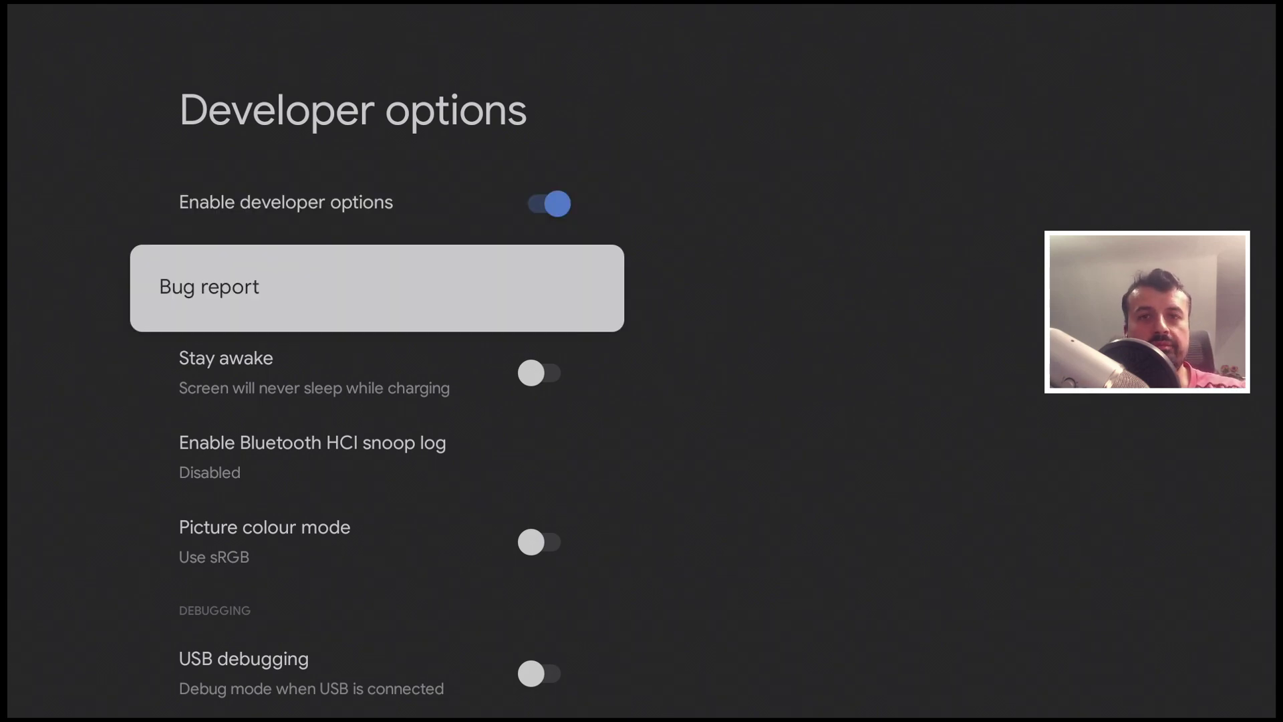
key(Down)
key(Down)
key(Down)
key(Down)
key(Down)
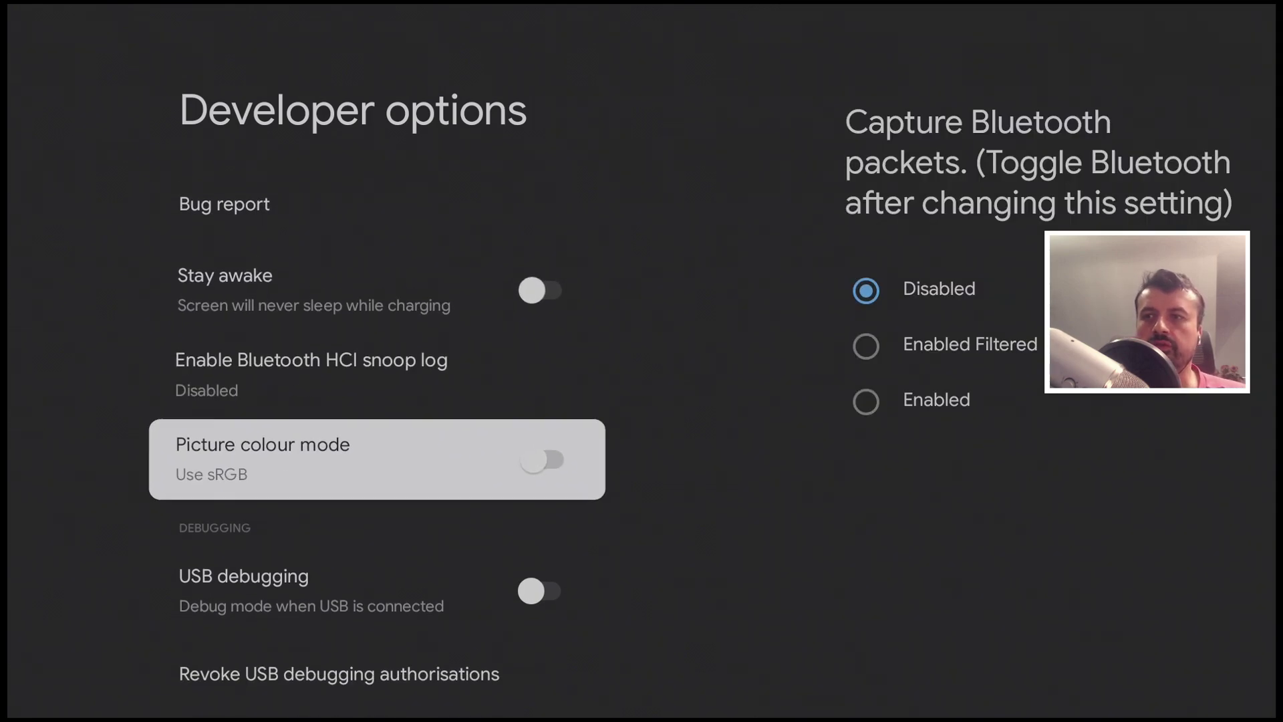
key(Down)
key(Down)
key(Down)
key(Down)
key(Down)
key(Down)
key(Down)
key(Down)
key(Down)
key(Down)
key(Down)
key(Down)
key(Down)
key(Down)
key(Down)
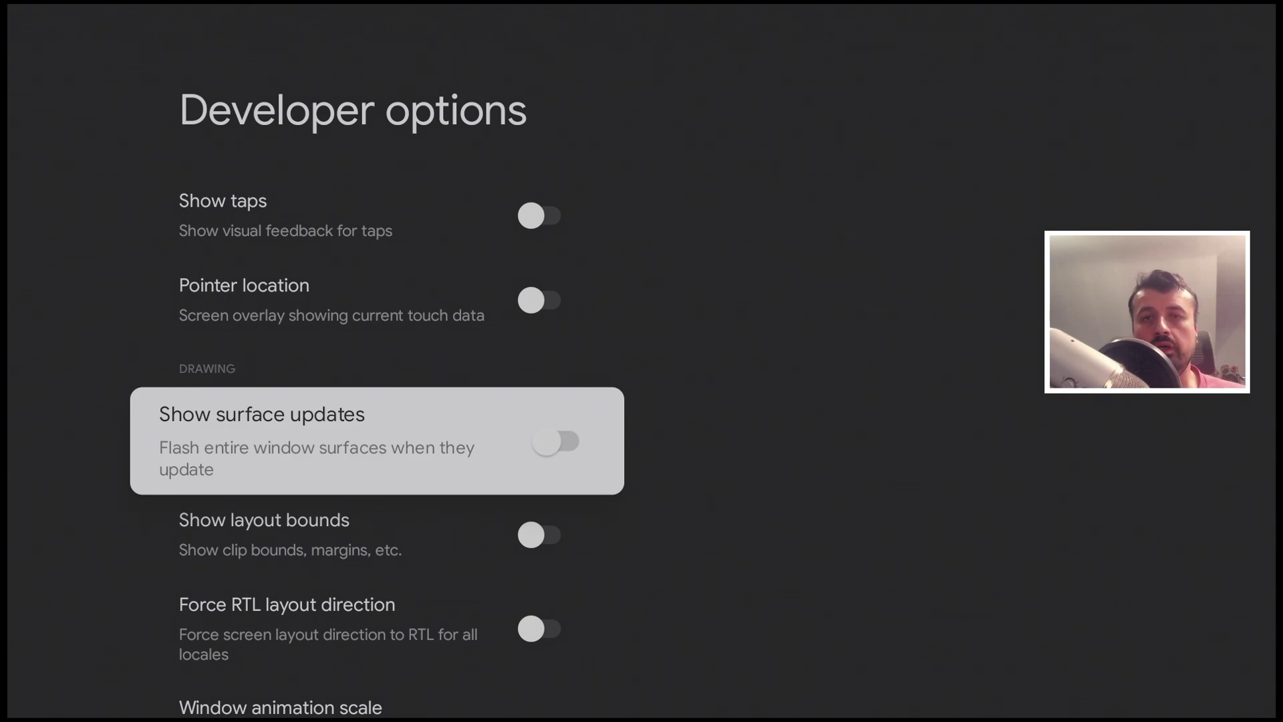
key(Down)
key(Down)
key(Down)
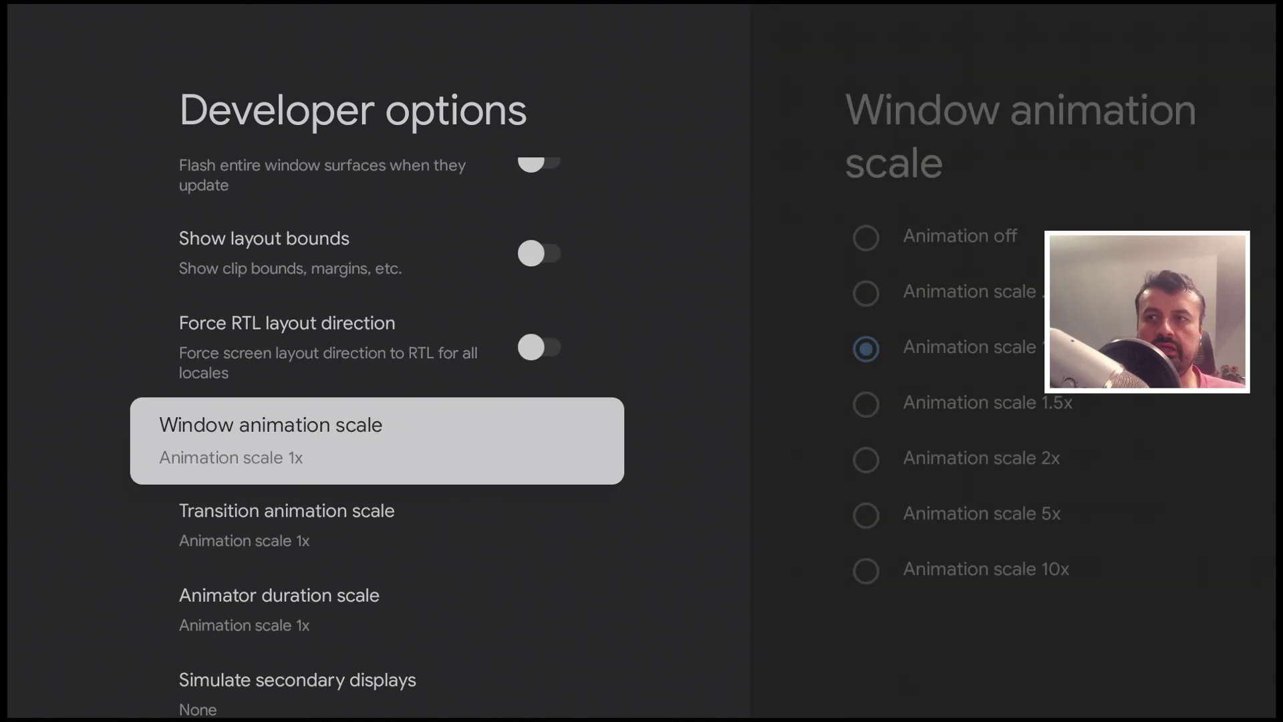
key(Down)
key(Down)
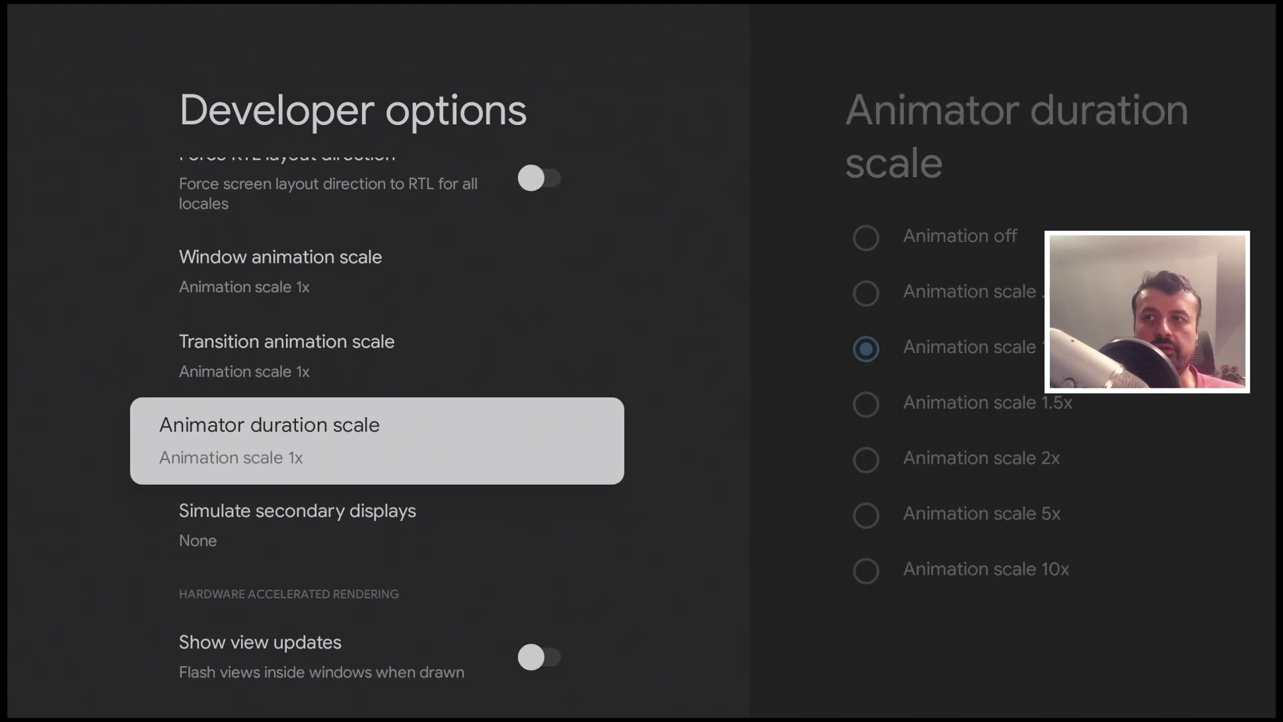
key(Up)
key(Up)
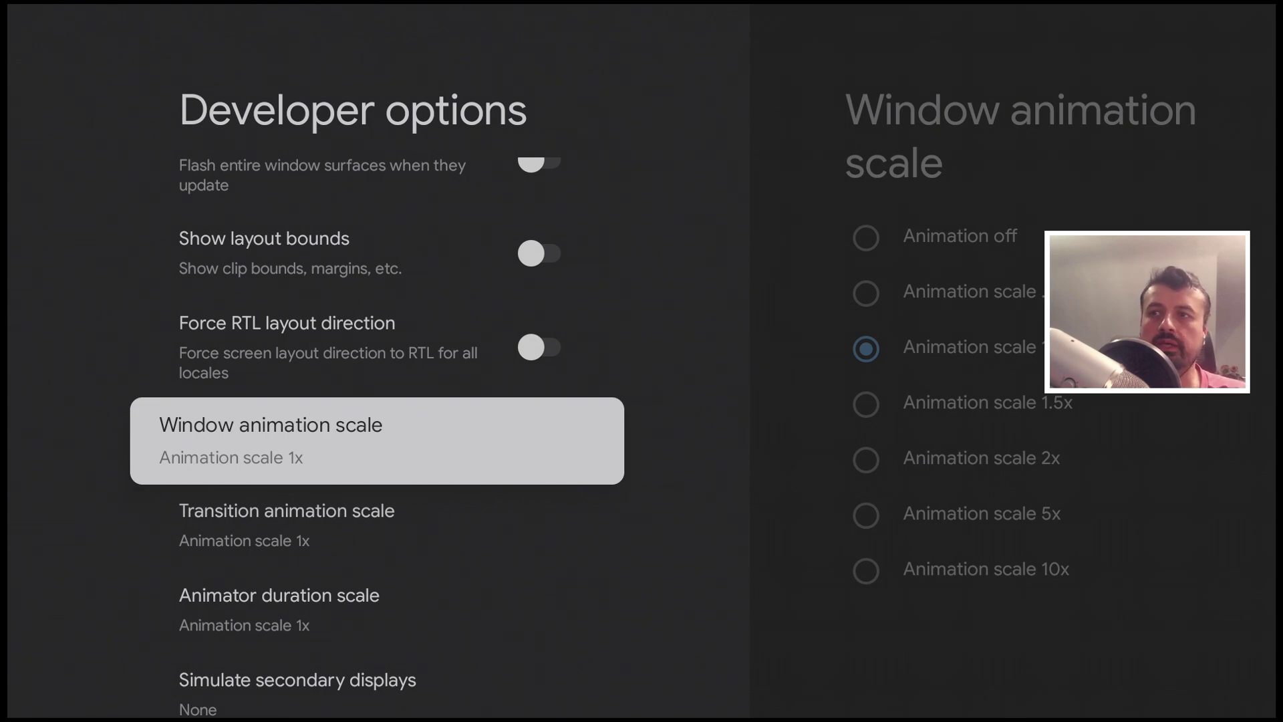
Step: Set Window animation scale to Animation off
key(Return)
key(Down)
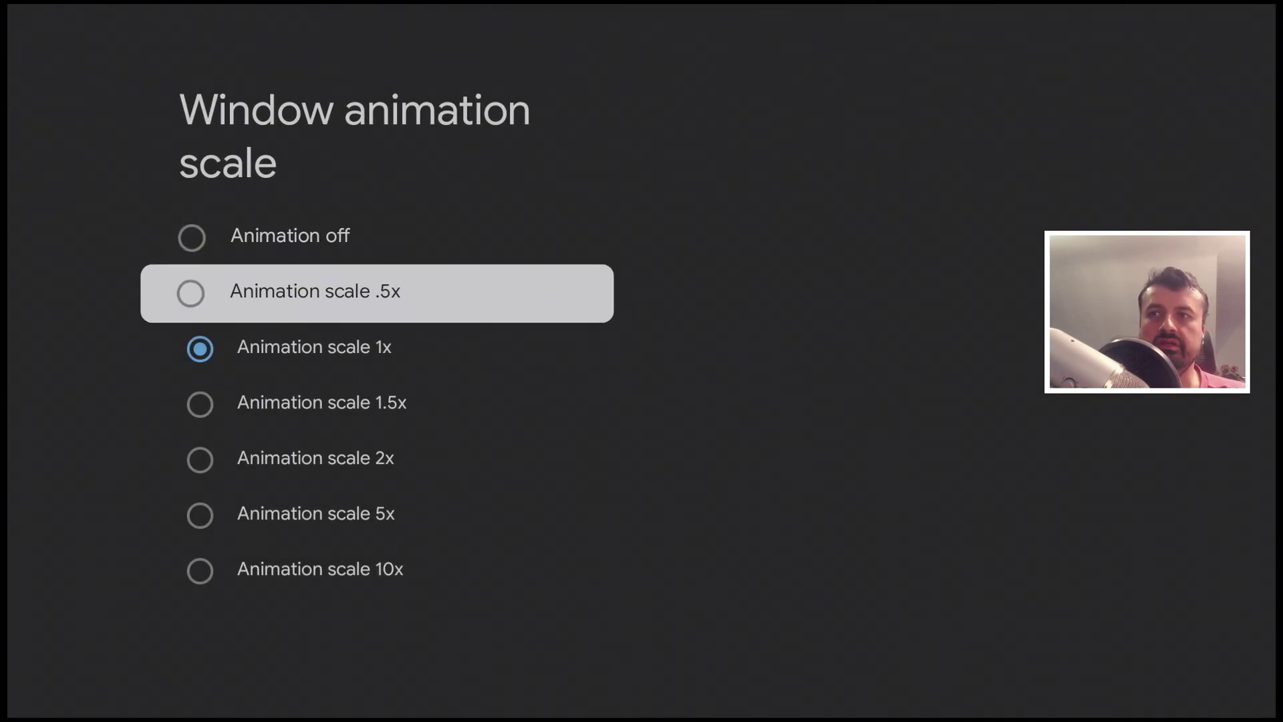
key(Down)
key(Up)
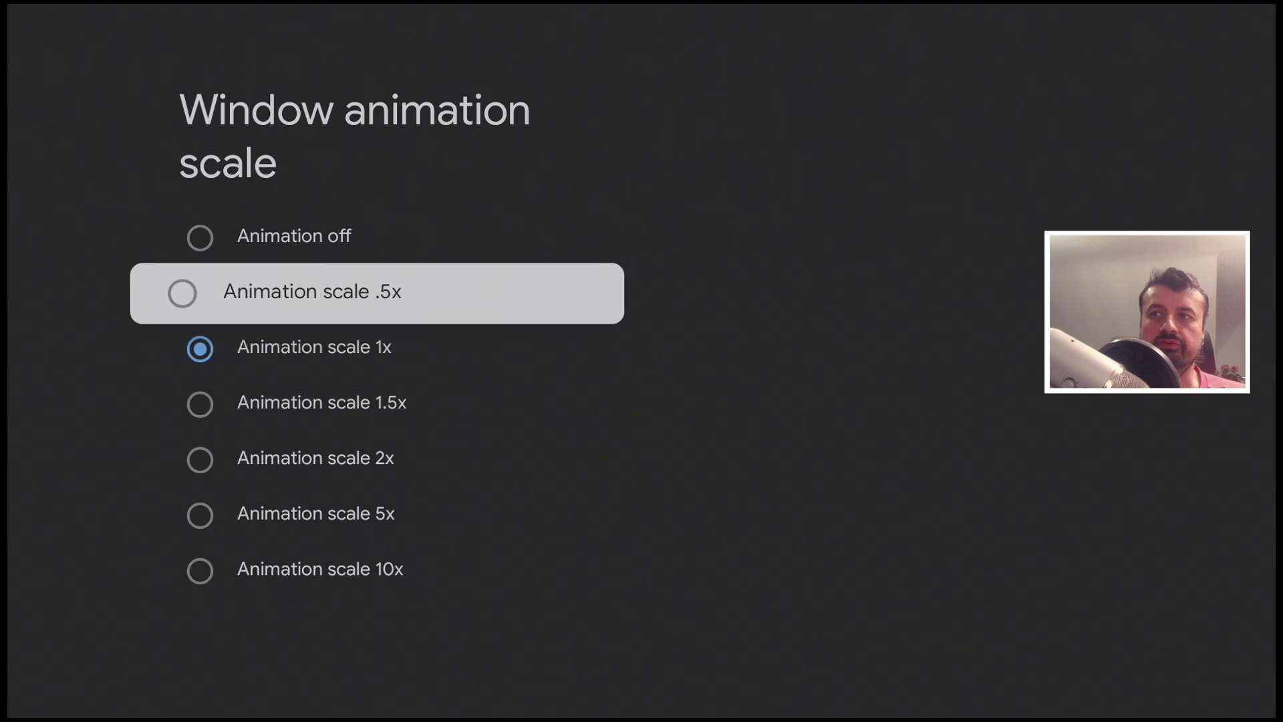
key(Up)
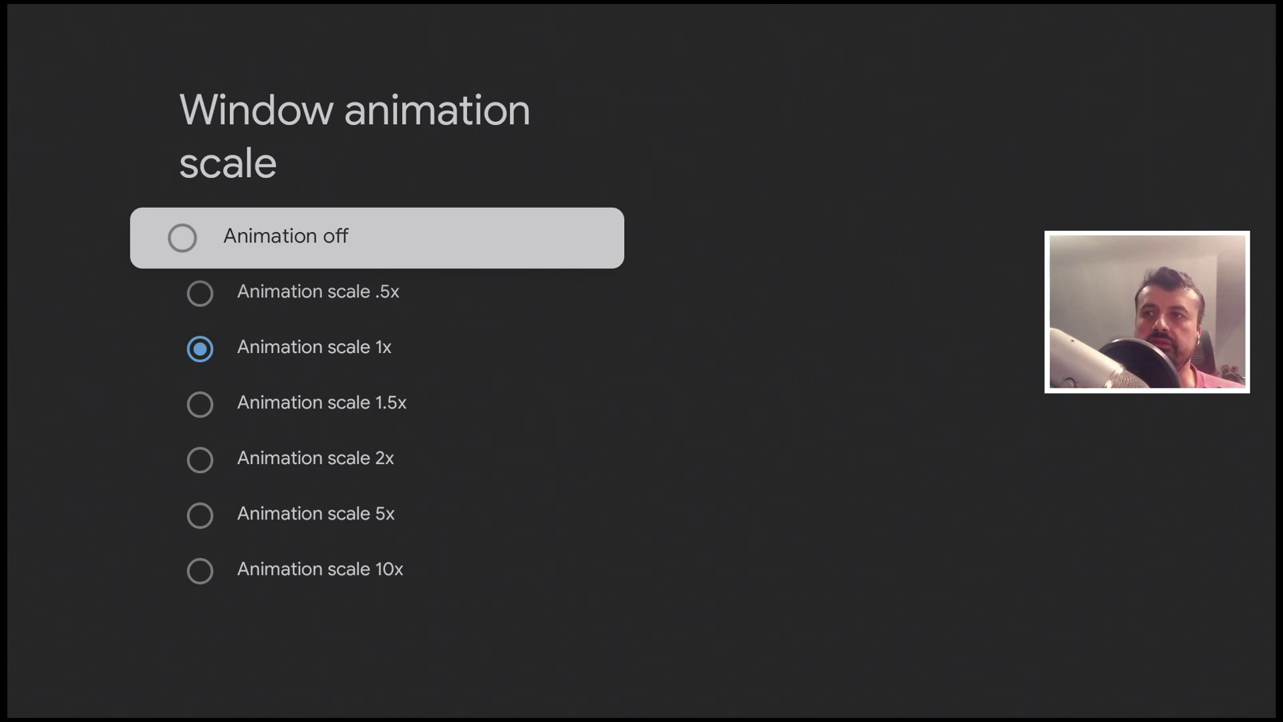
key(Return)
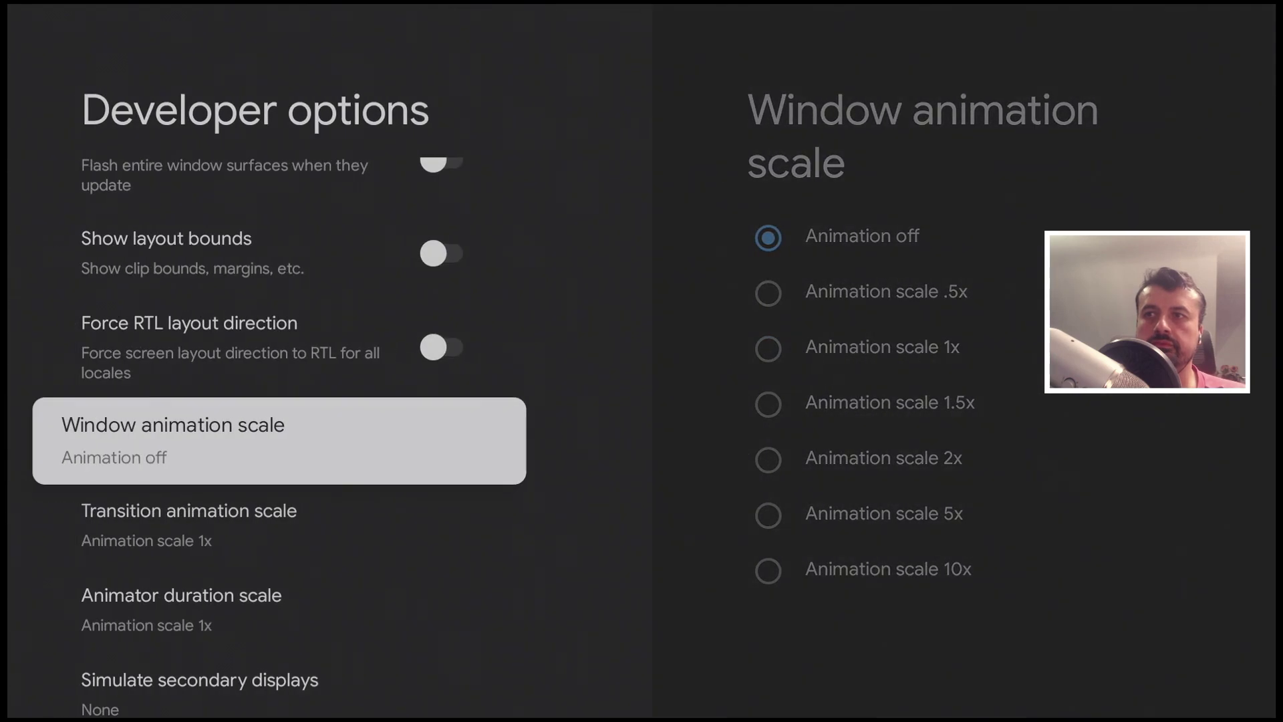
Step: Open Transition animation scale and select Animation off
key(Down)
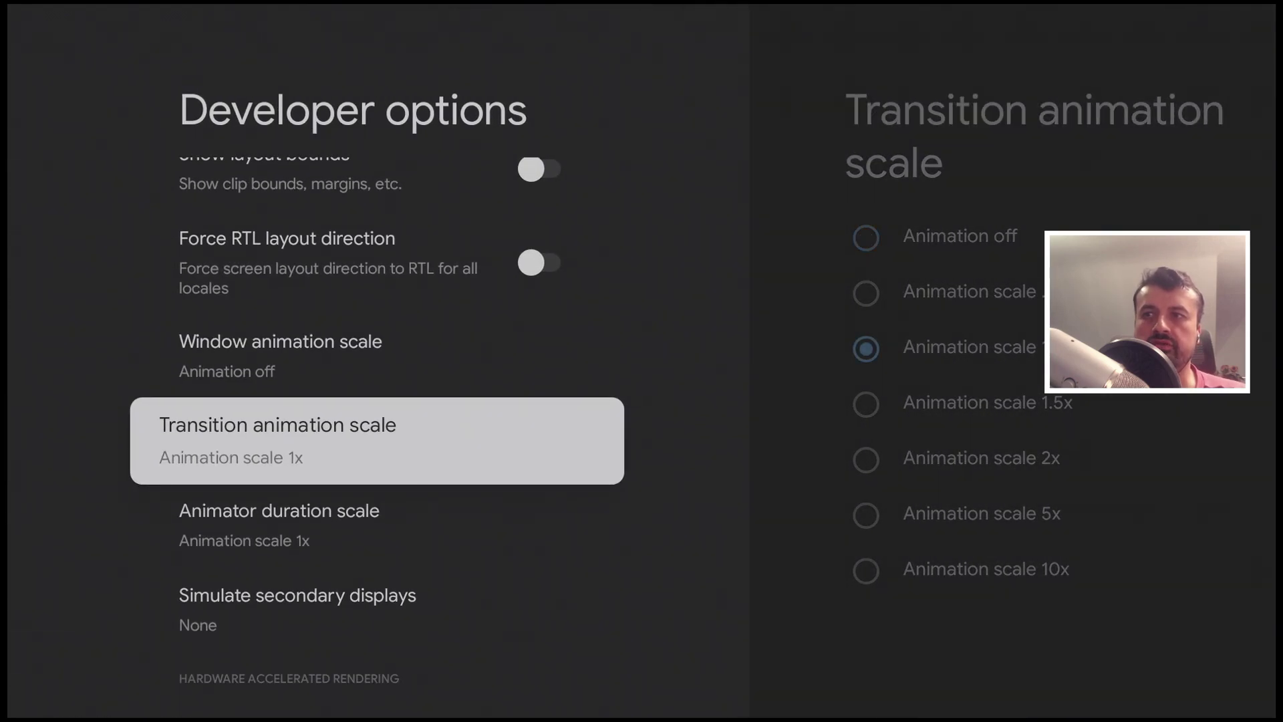
key(Return)
key(Return)
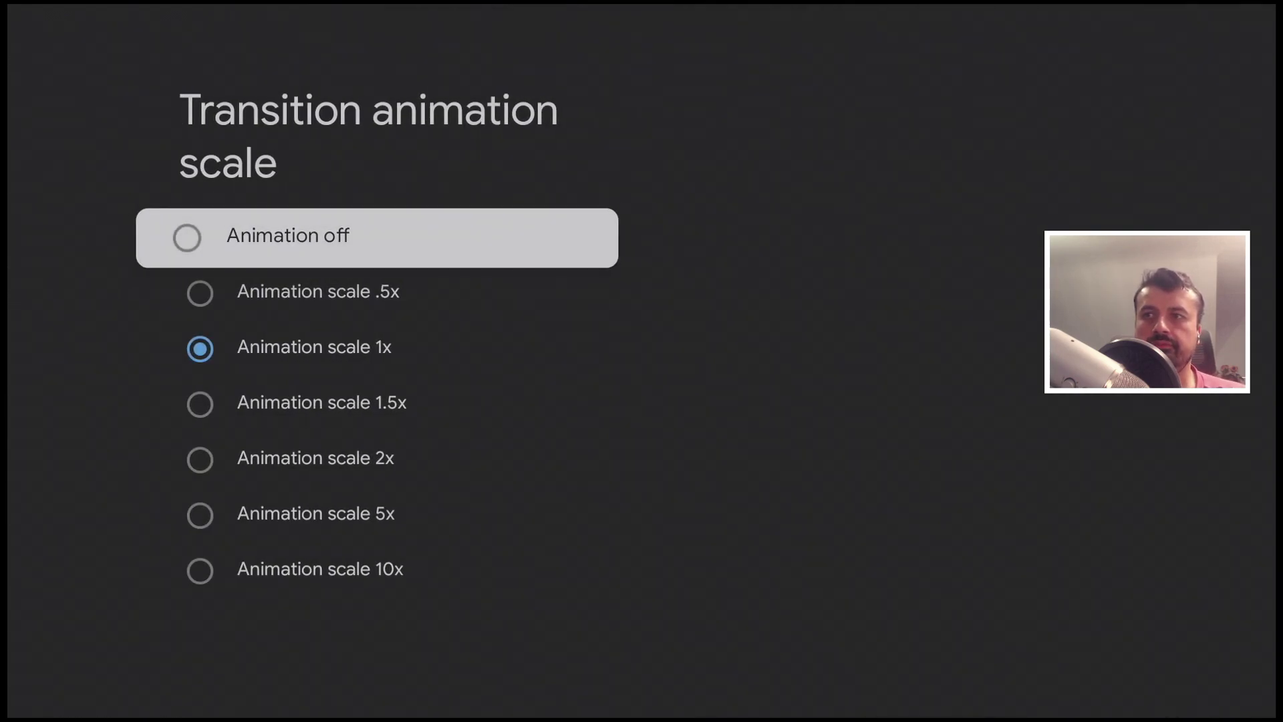
key(Down)
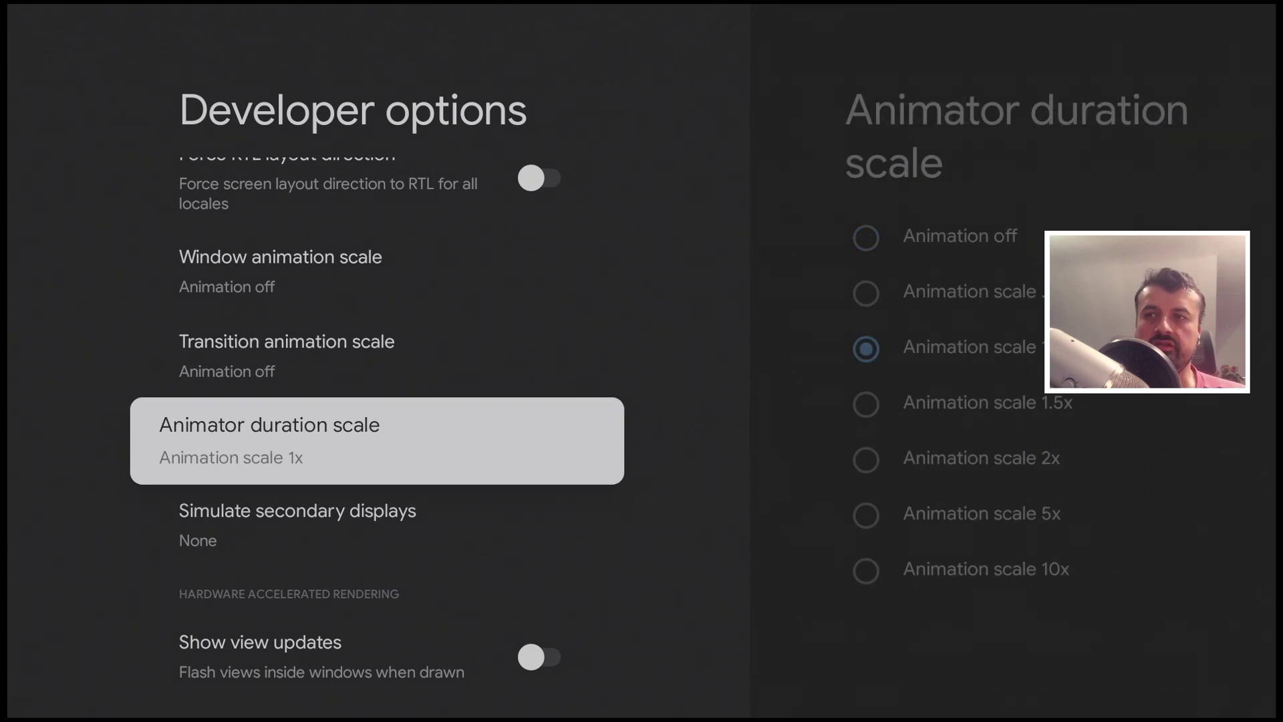
Step: Try Animator duration scale values, briefly setting 5x and then Animation off
key(Return)
key(Down)
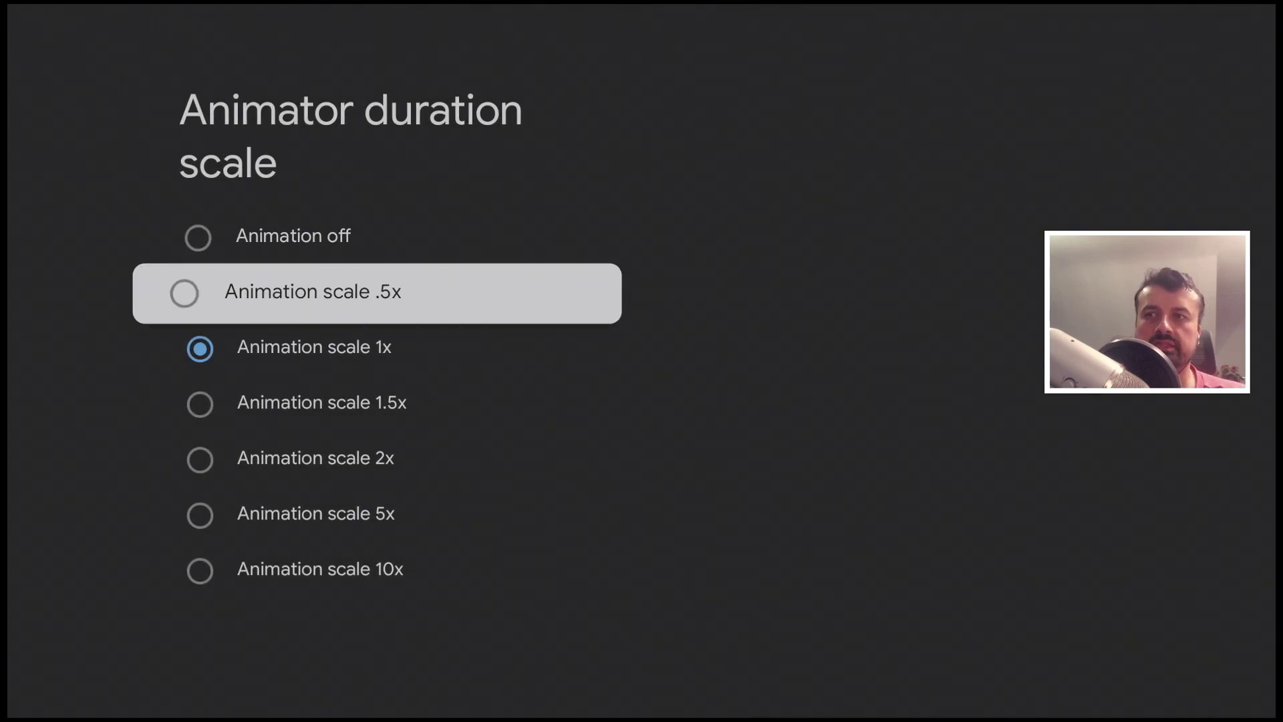
key(Down)
key(Down)
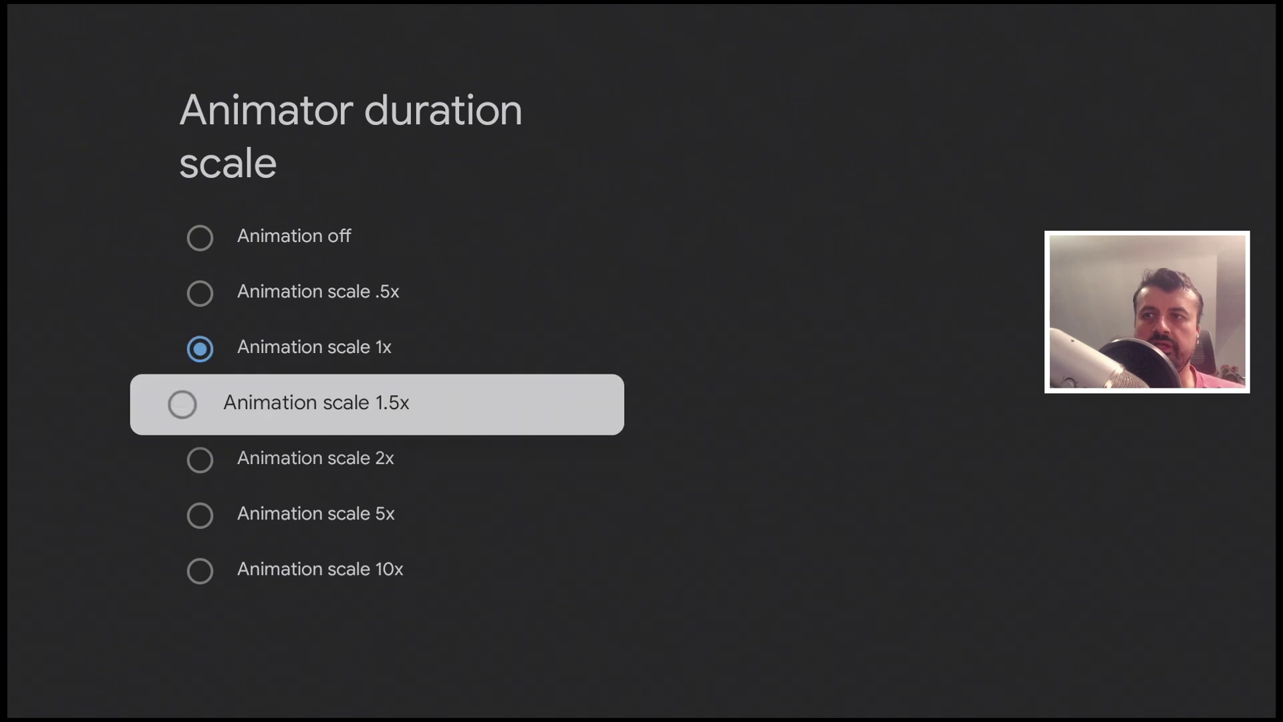
key(Down)
key(Down)
key(Return)
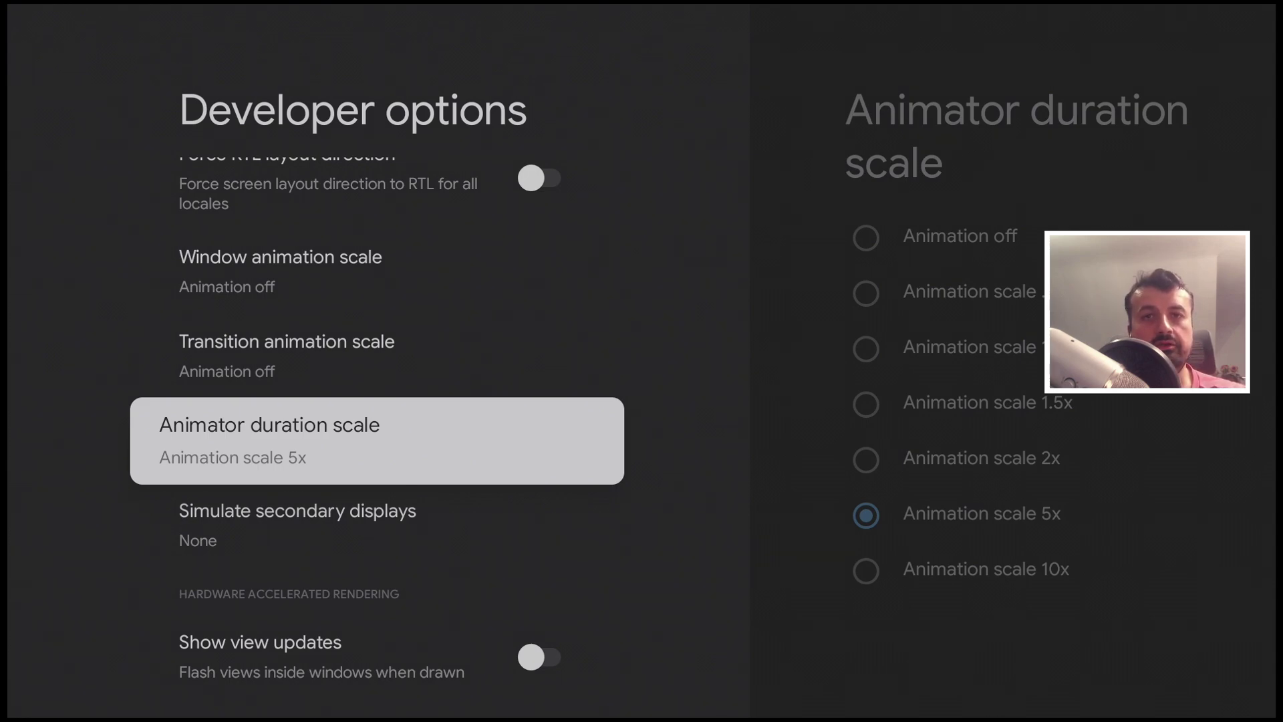
key(Return)
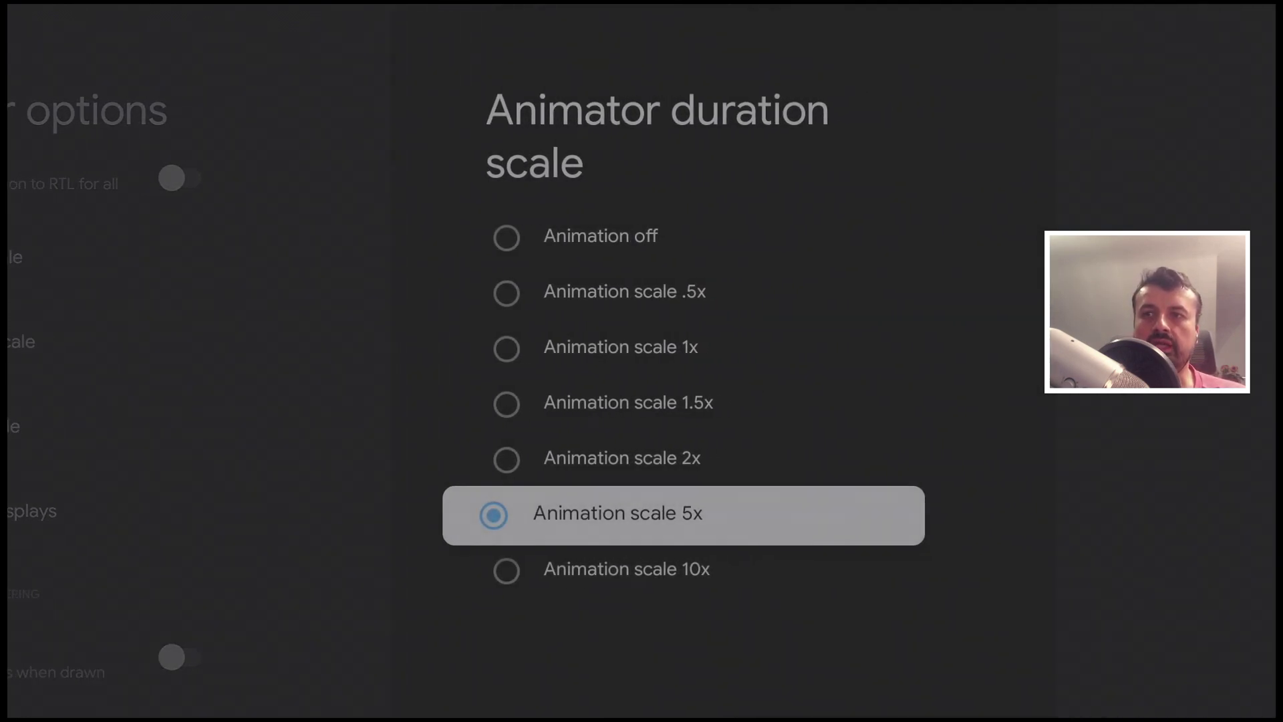
key(Up)
key(Up)
key(Up)
key(Up)
key(Up)
key(Up)
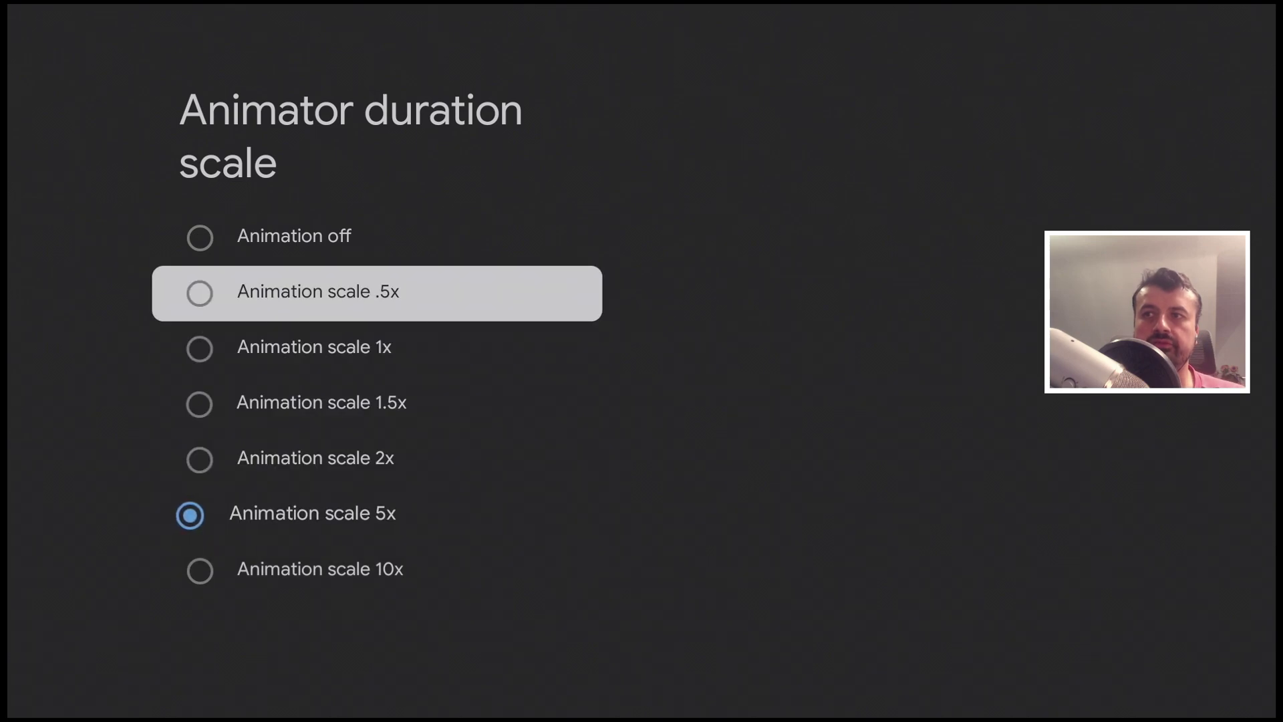
key(Return)
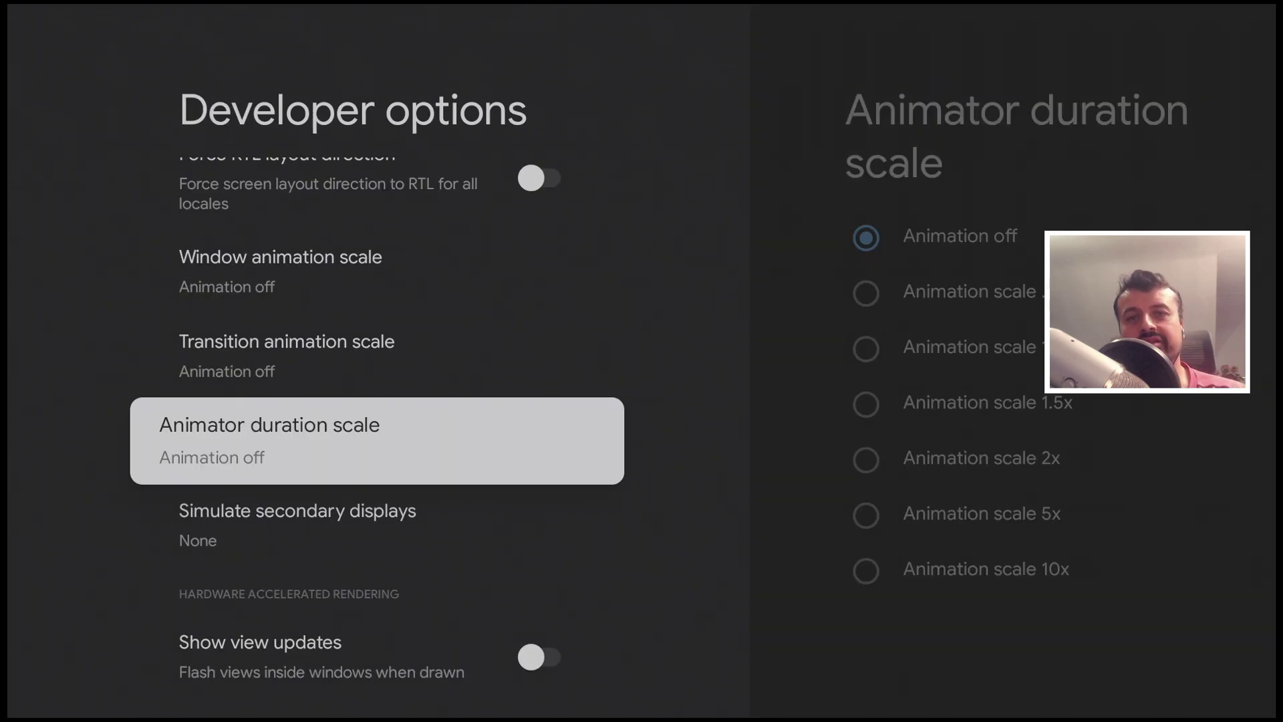
key(Return)
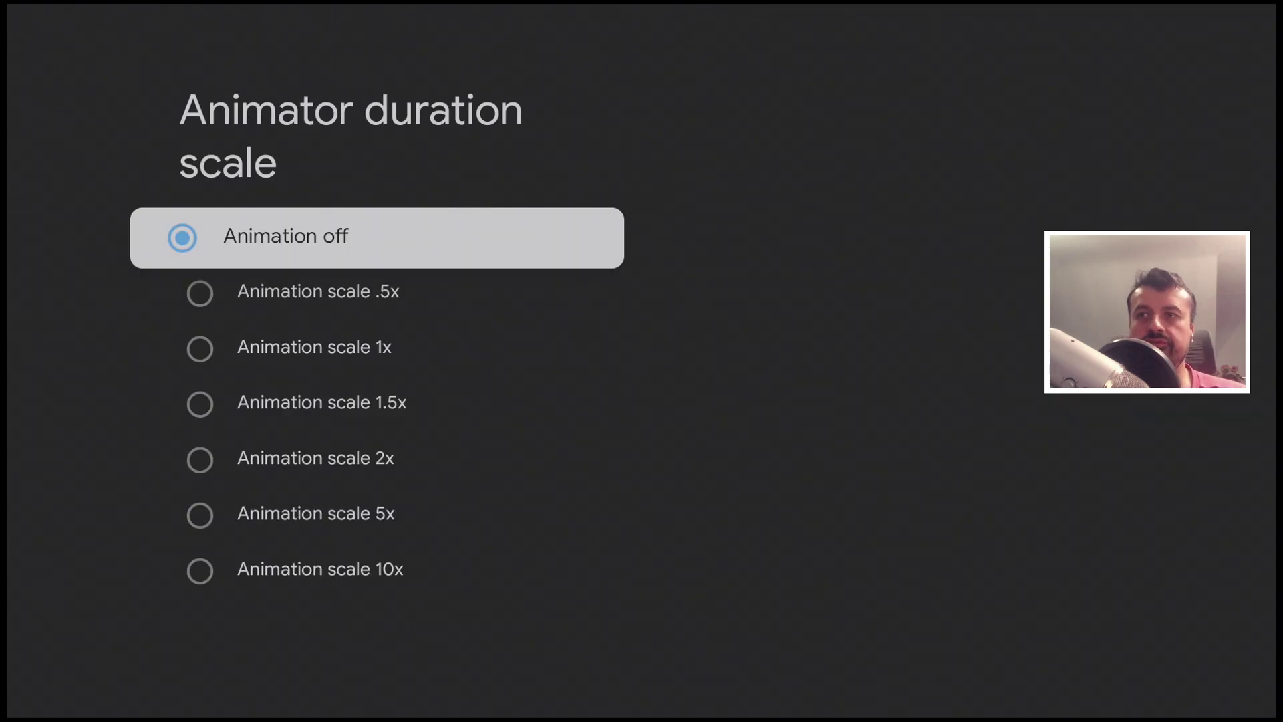
key(Return)
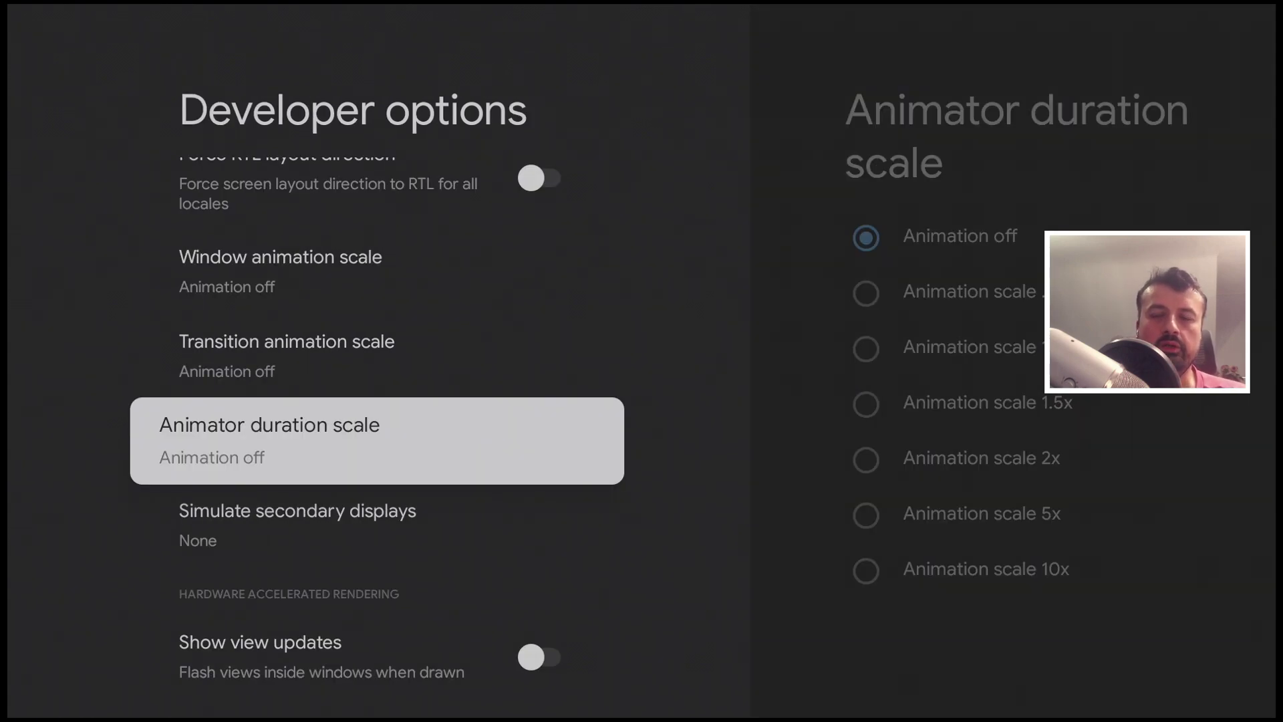
Step: Set Animator duration scale to .5x and confirm the choice is kept
key(Return)
key(Down)
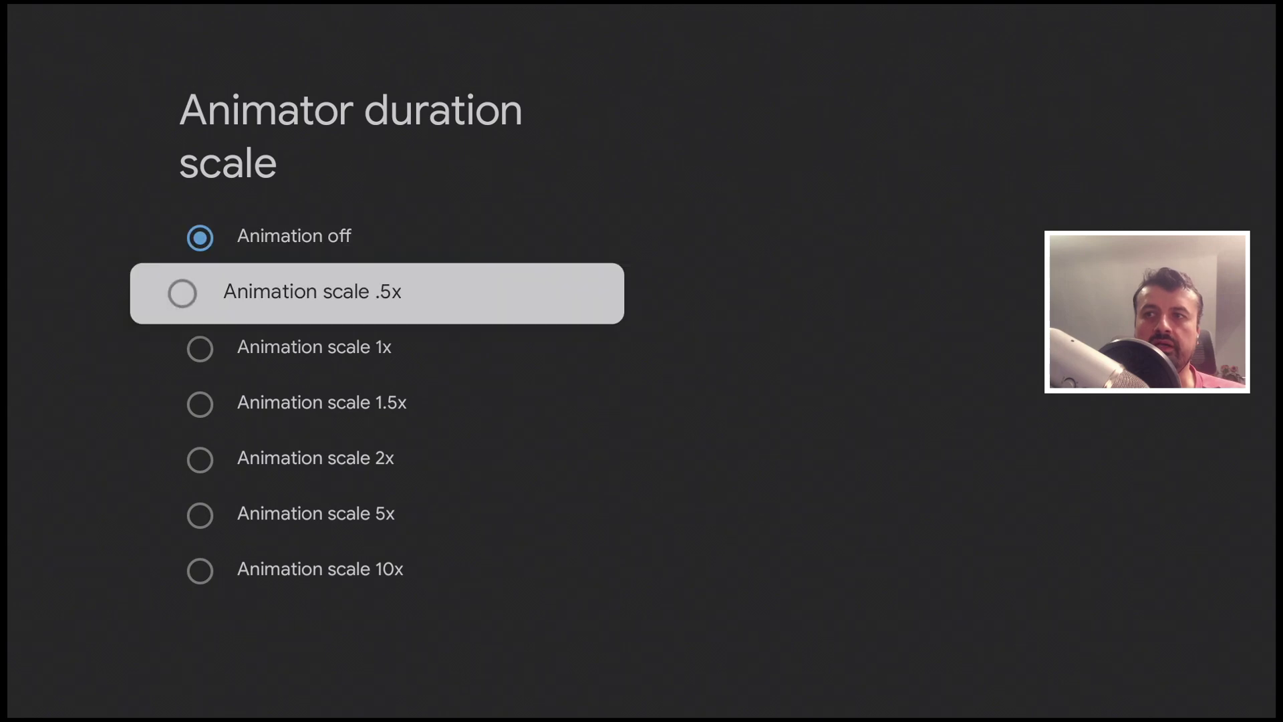
key(Return)
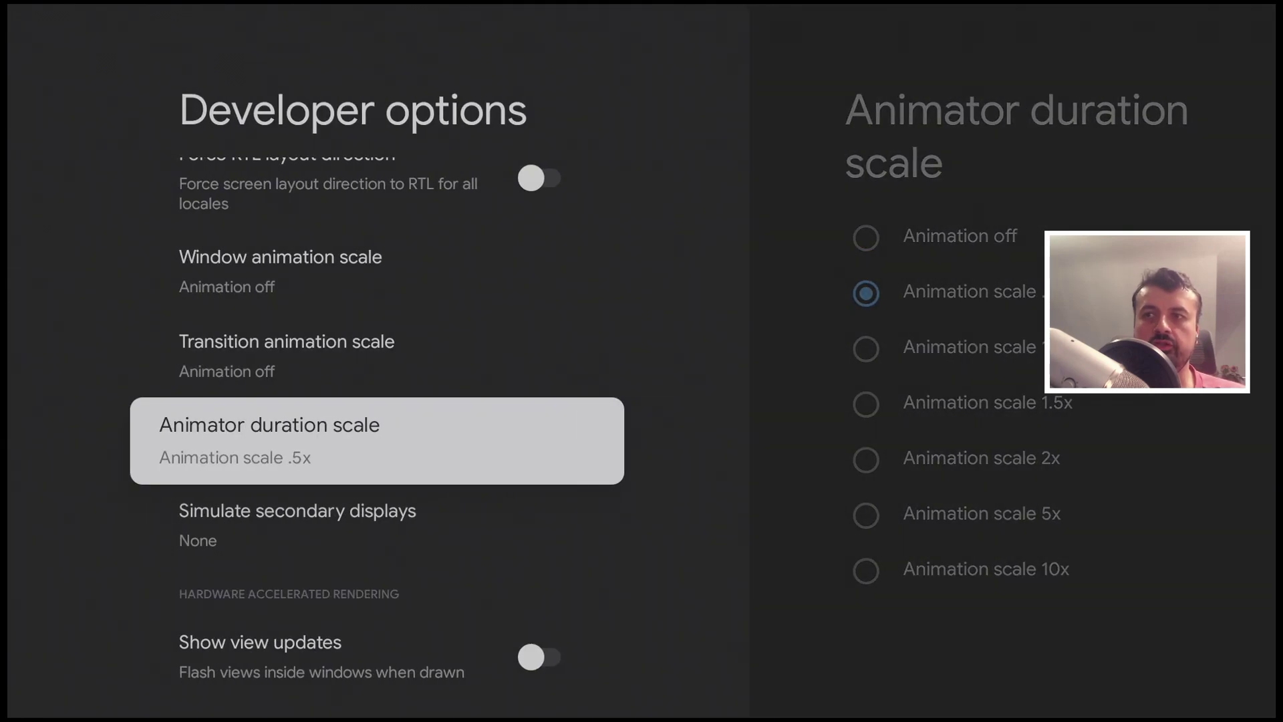
key(Return)
key(Return)
key(Return)
key(Return)
key(Return)
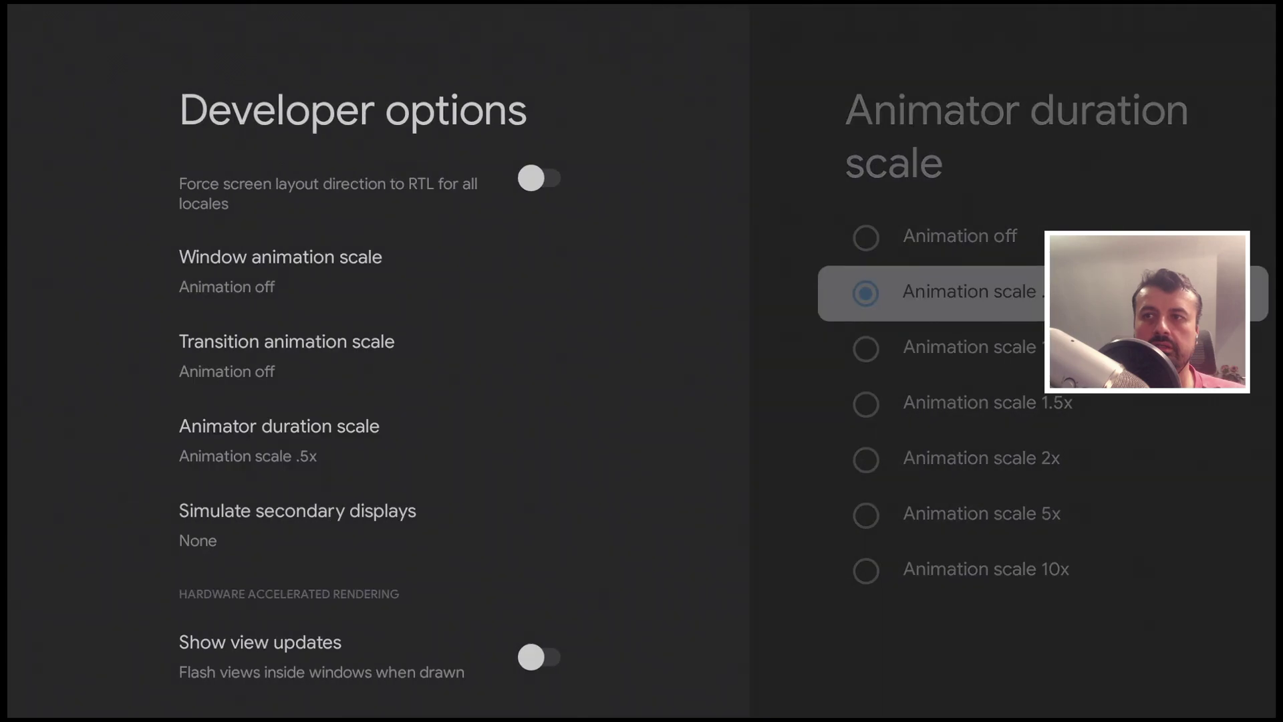
key(Return)
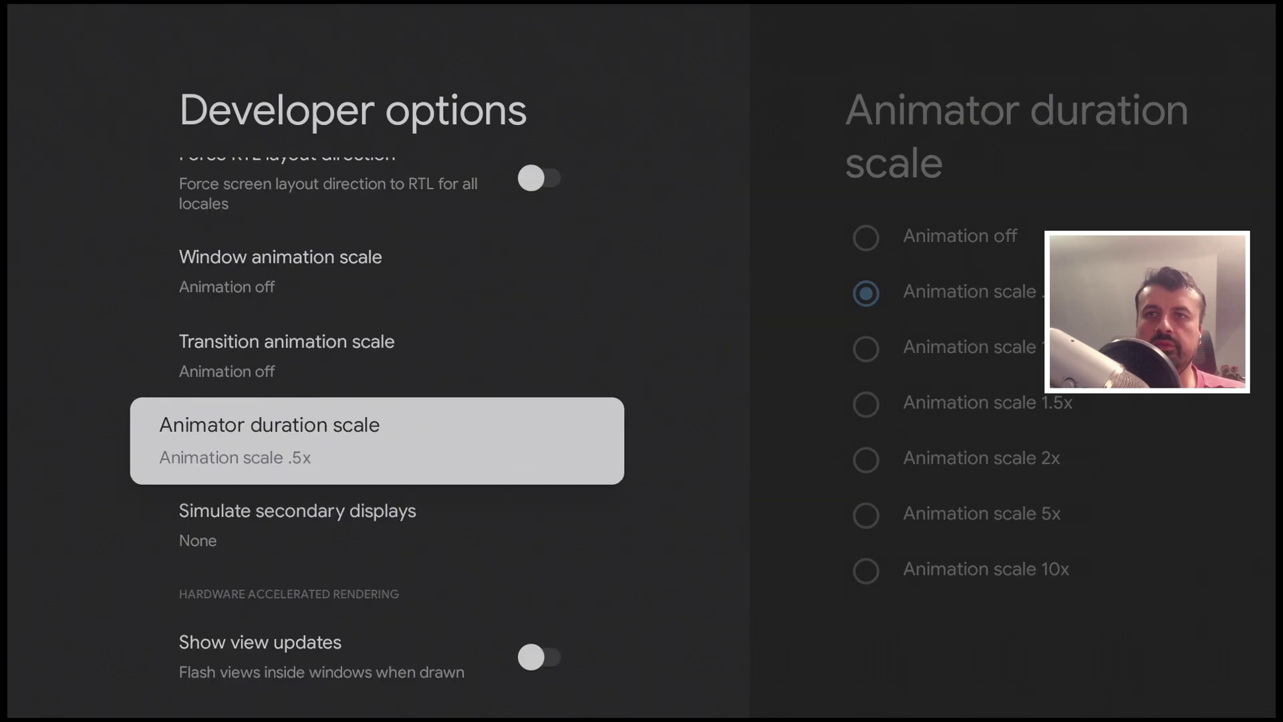
key(Up)
key(Up)
Step: Back out of Developer options and Settings to the Google TV home screen
key(Escape)
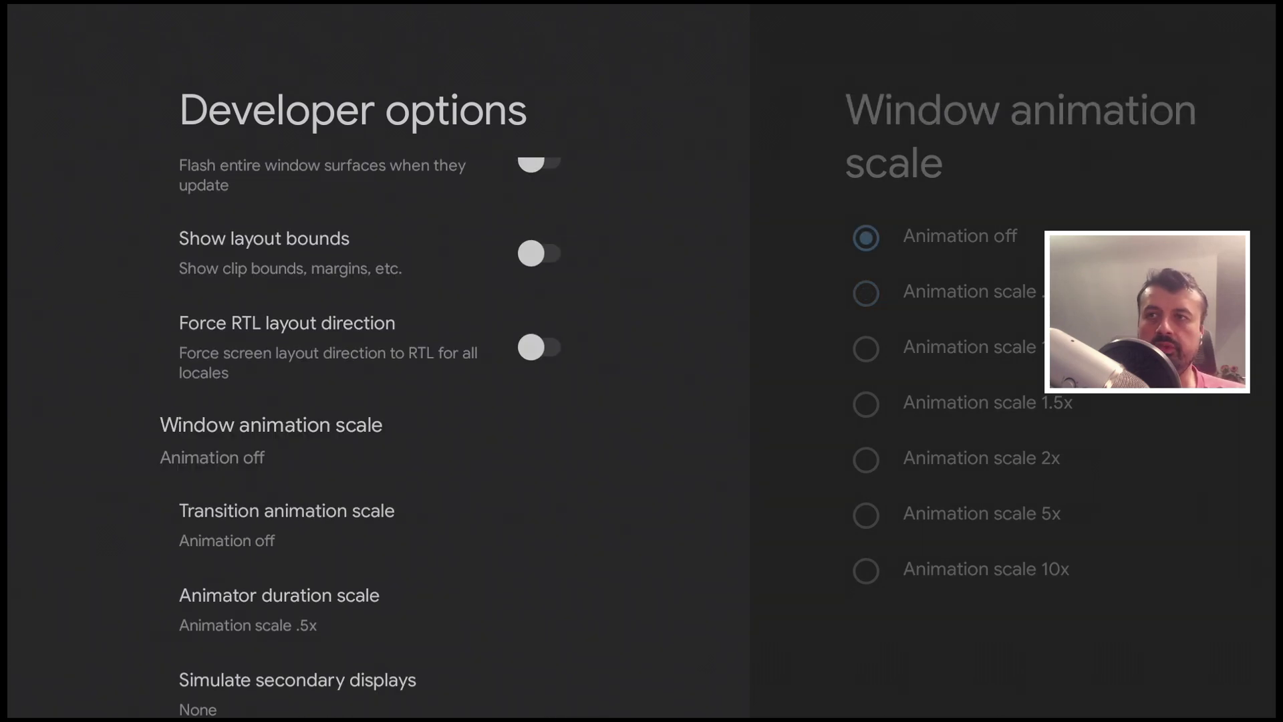
key(Return)
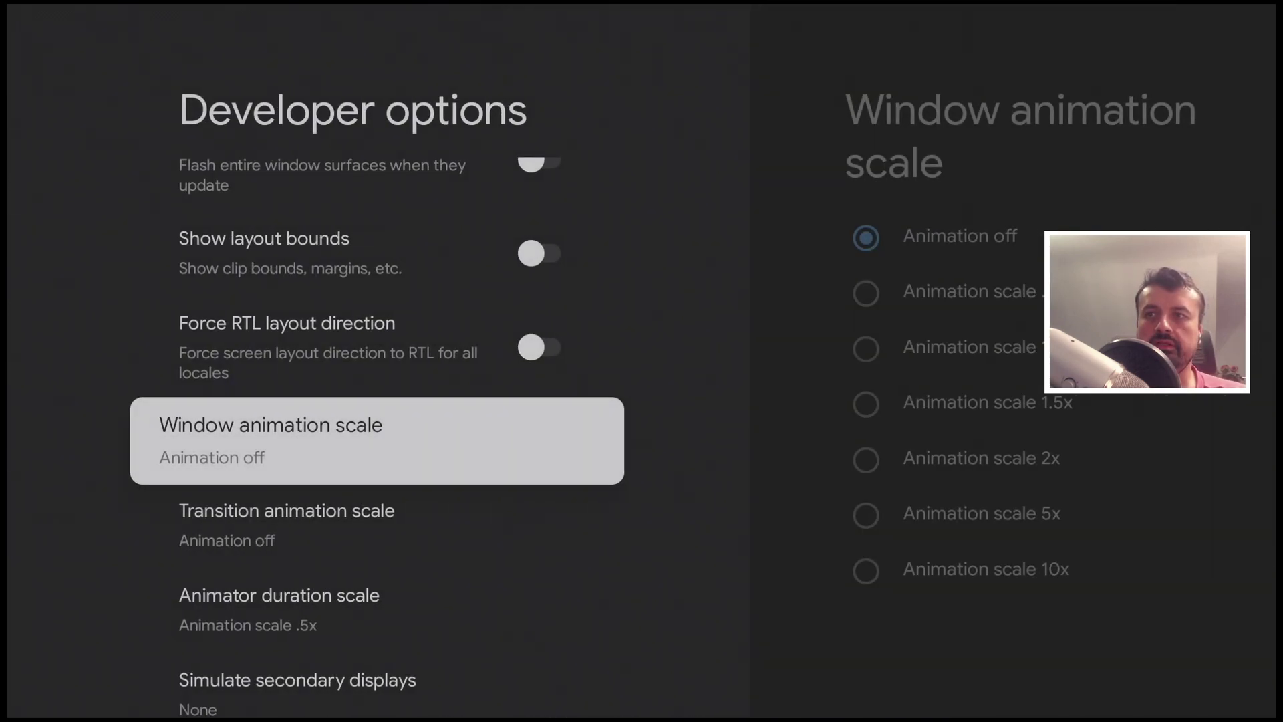
key(Escape)
key(Escape)
key(Return)
key(Escape)
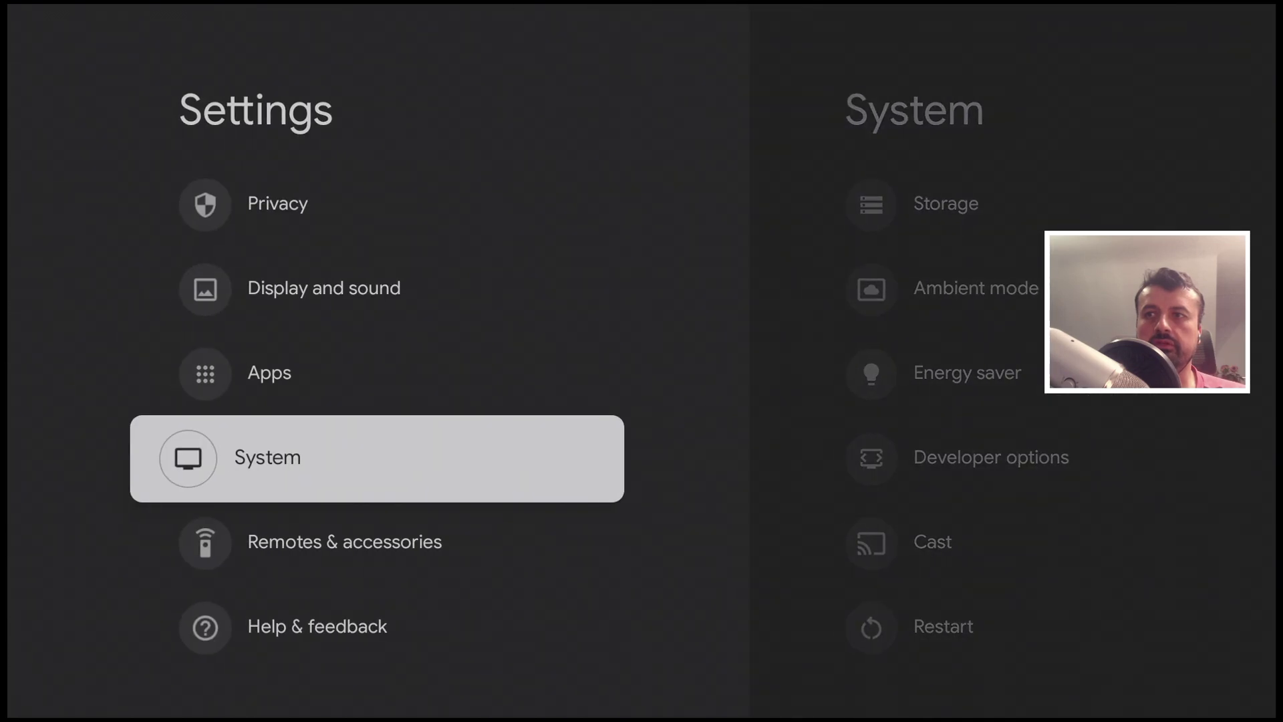
key(Return)
key(Return)
key(Escape)
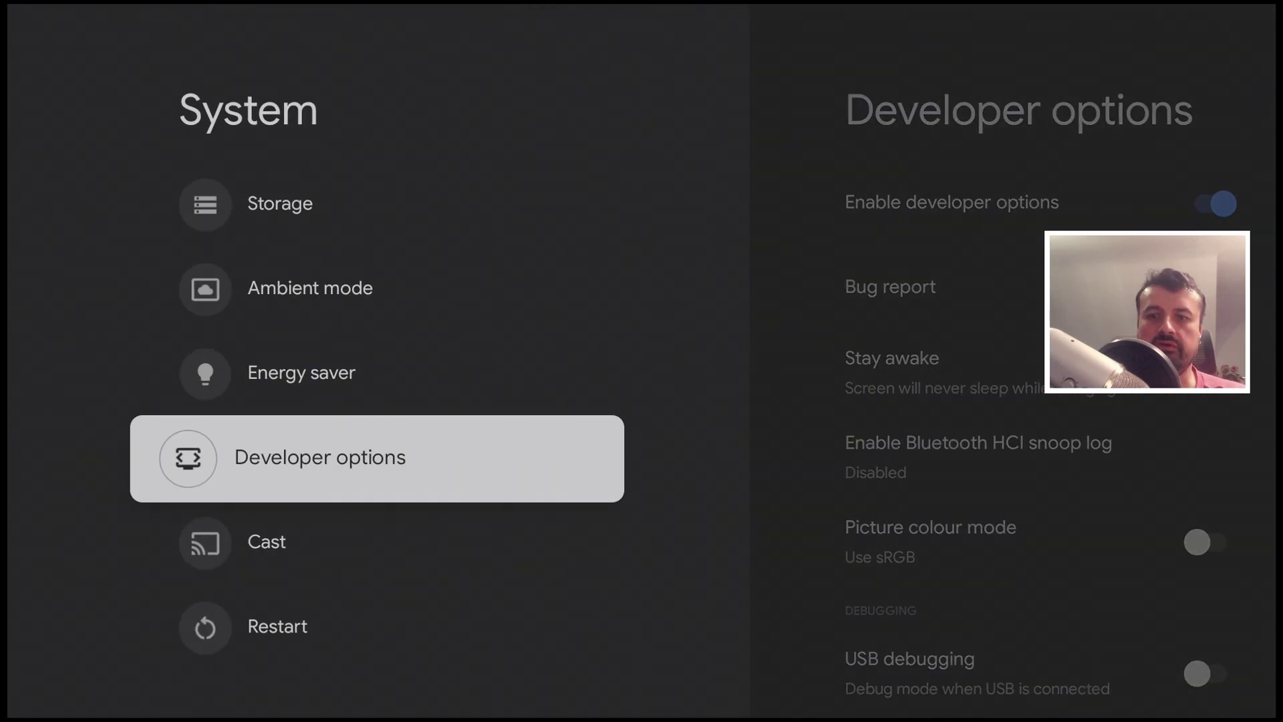
key(Escape)
key(Escape)
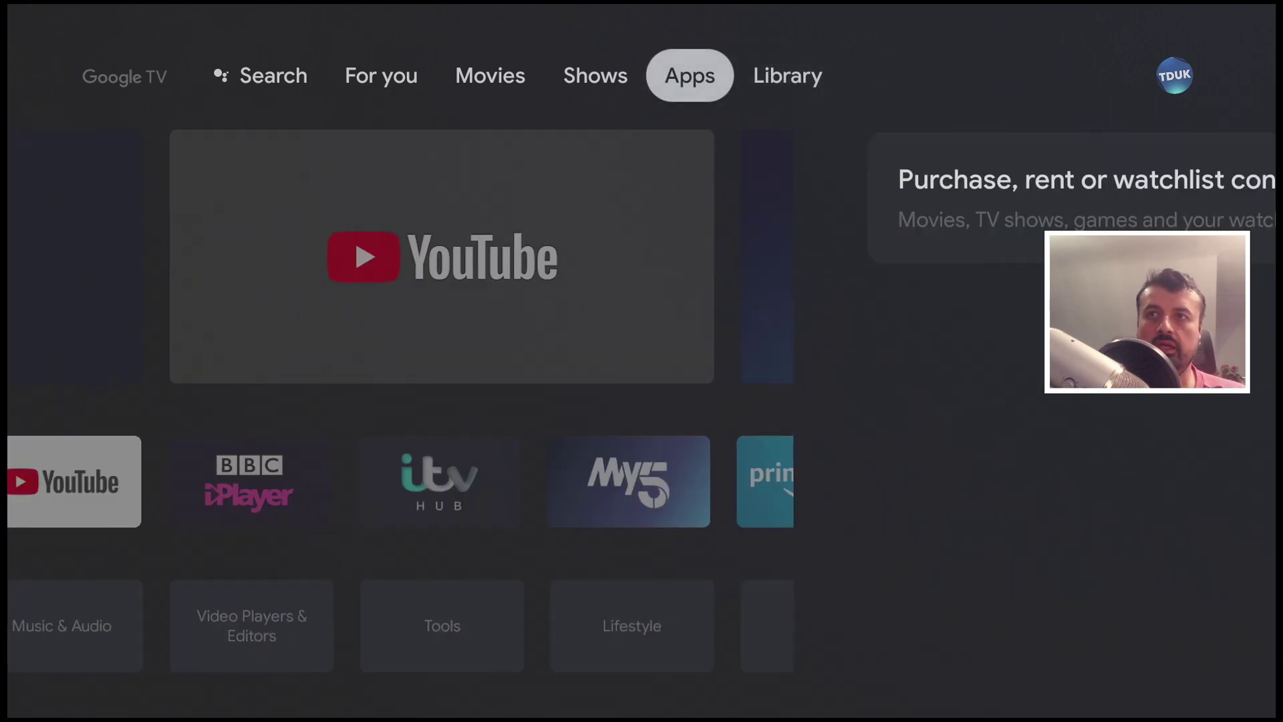
Step: Browse the home screen tabs, then move along Your apps to the Downloader tile
key(Left)
key(Left)
key(Left)
key(Left)
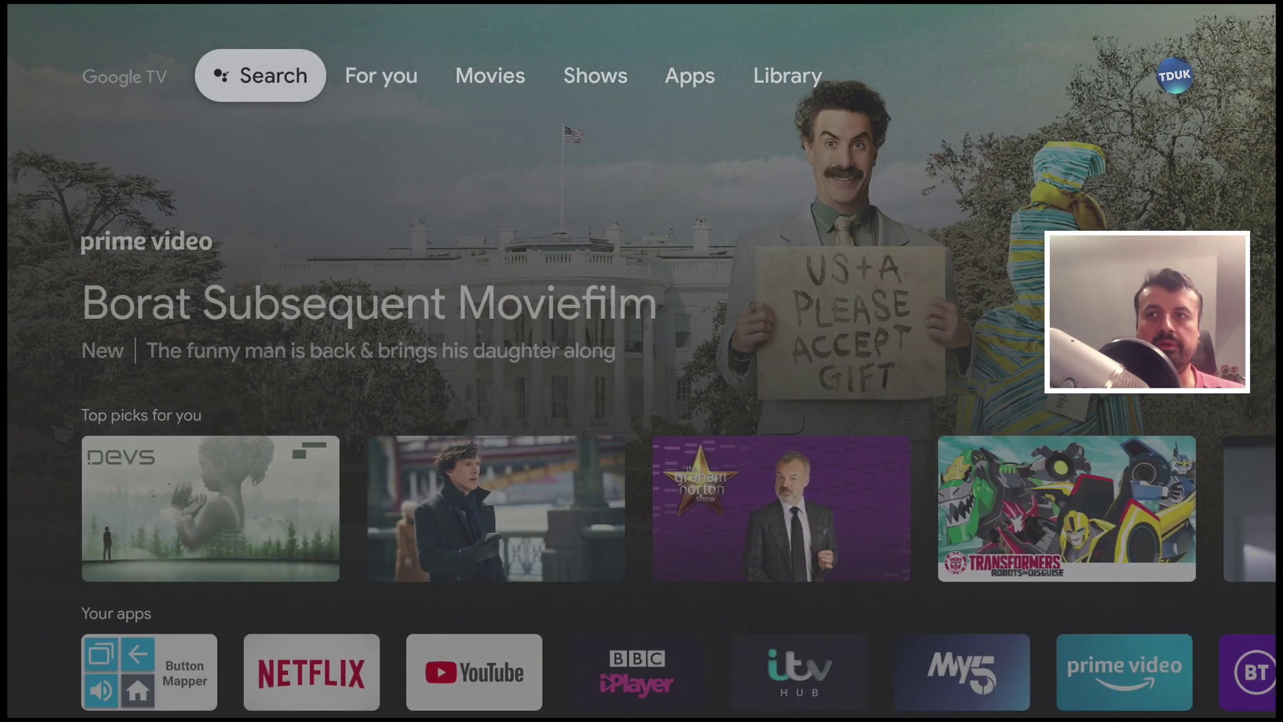
key(Right)
key(Right)
key(Right)
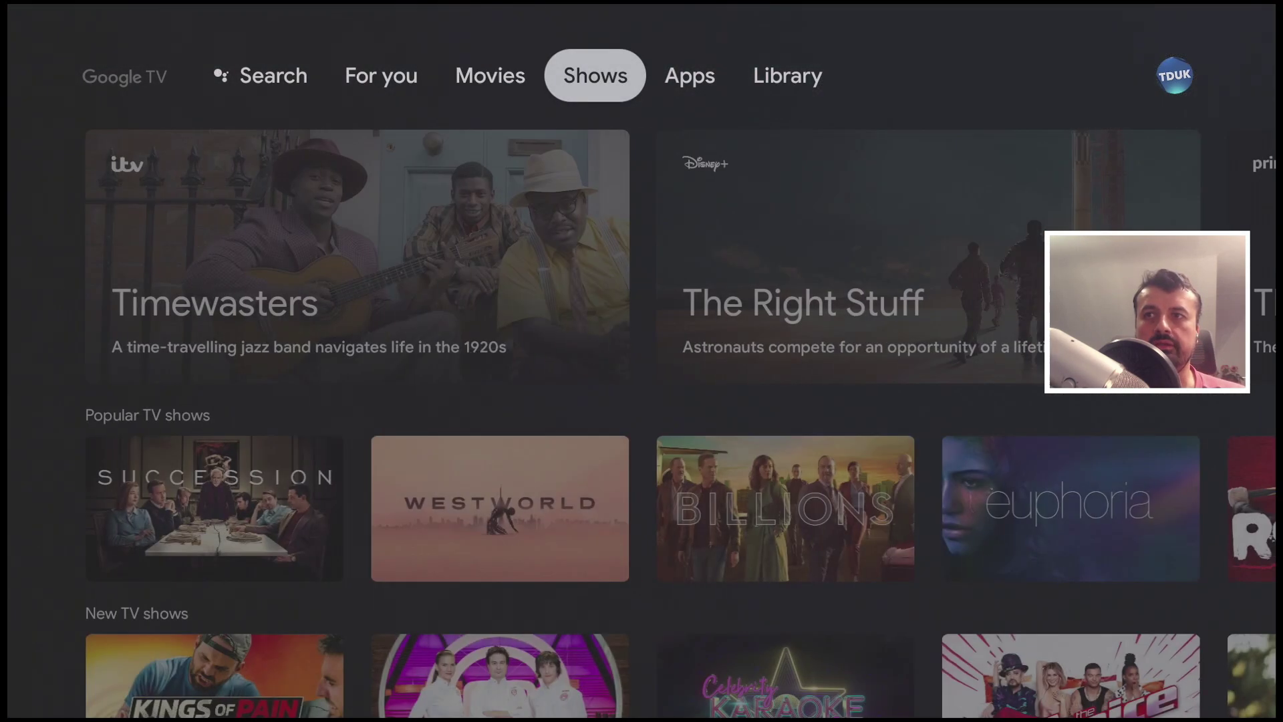
key(Right)
key(Right)
key(Left)
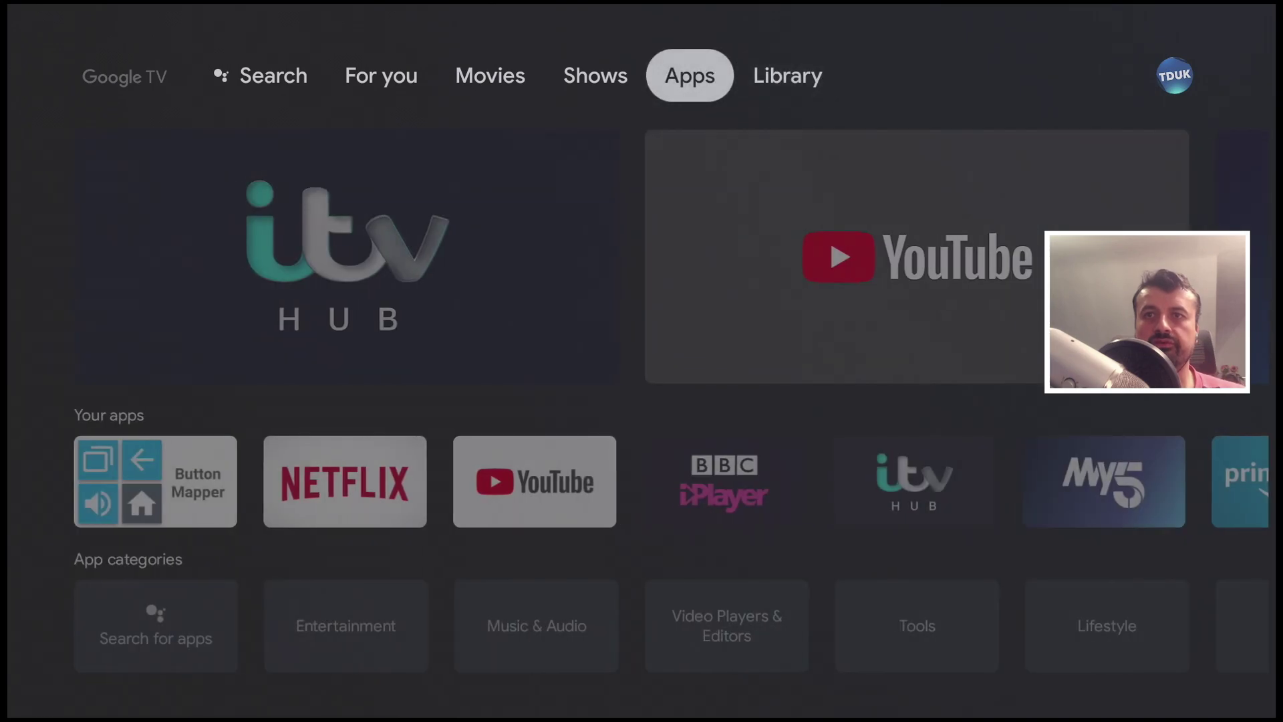
key(Left)
key(Left)
key(Left)
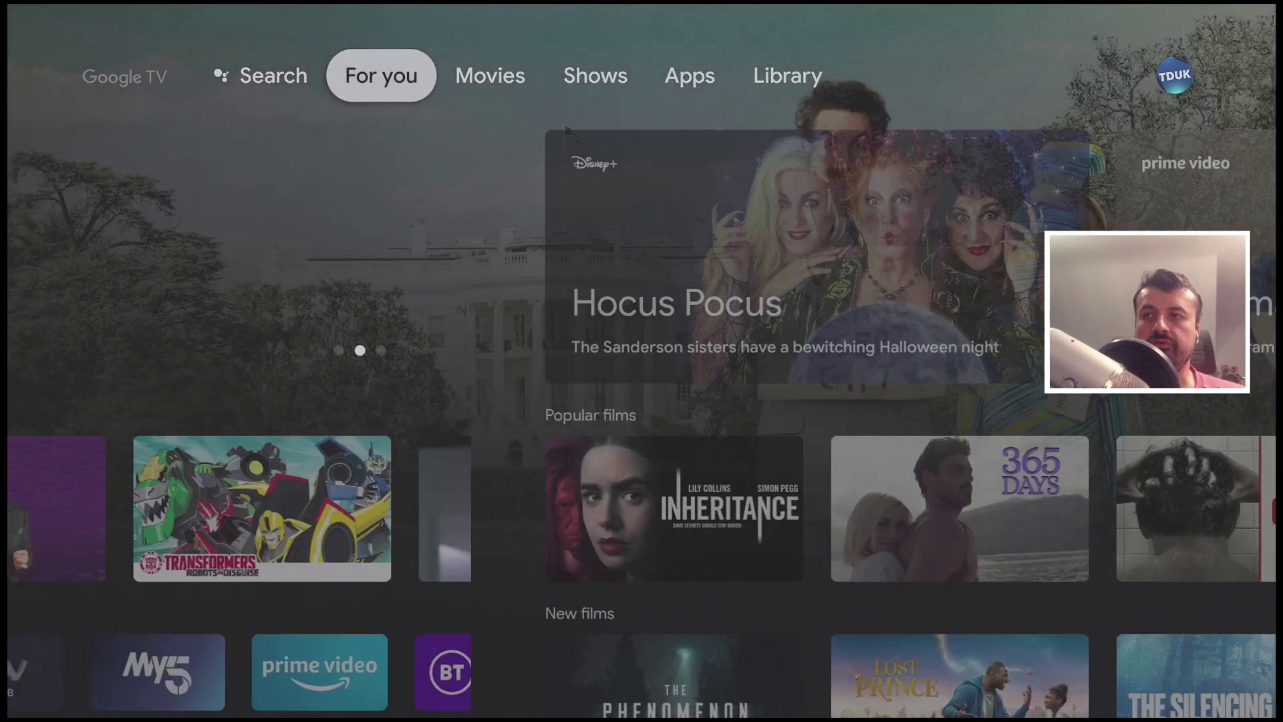
key(Left)
key(Right)
key(Right)
key(Left)
key(Left)
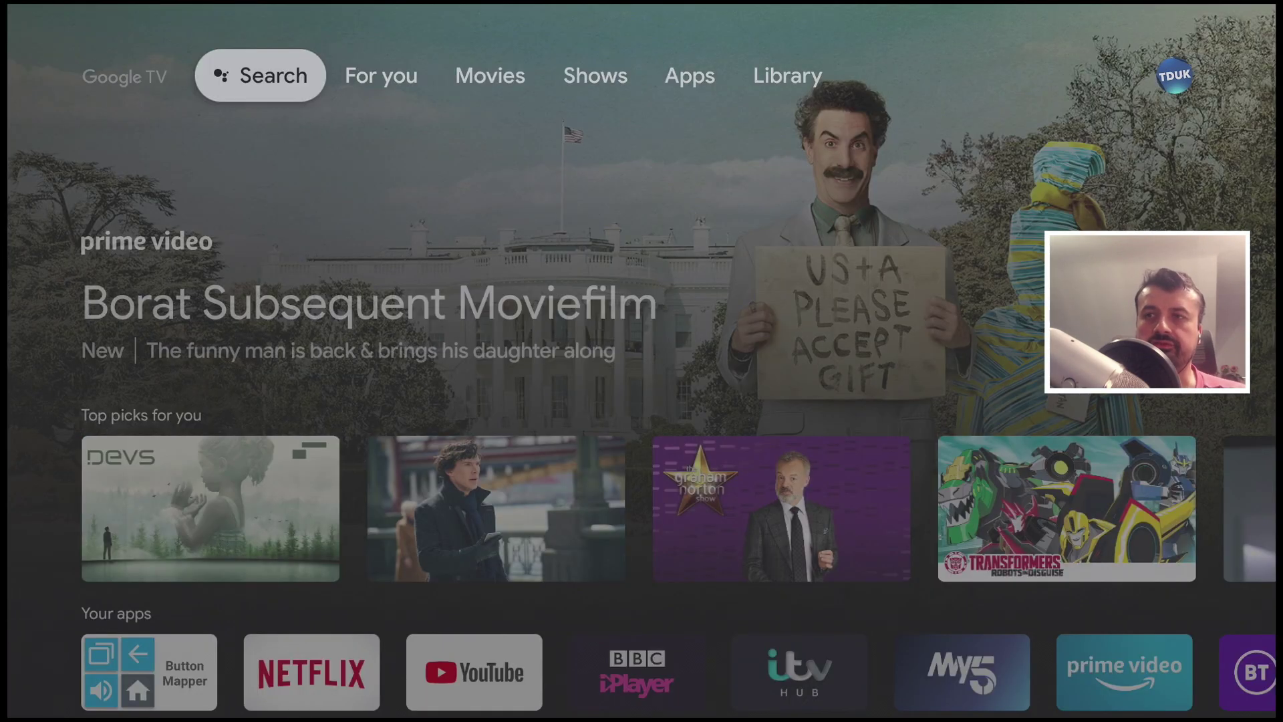
key(Down)
key(Down)
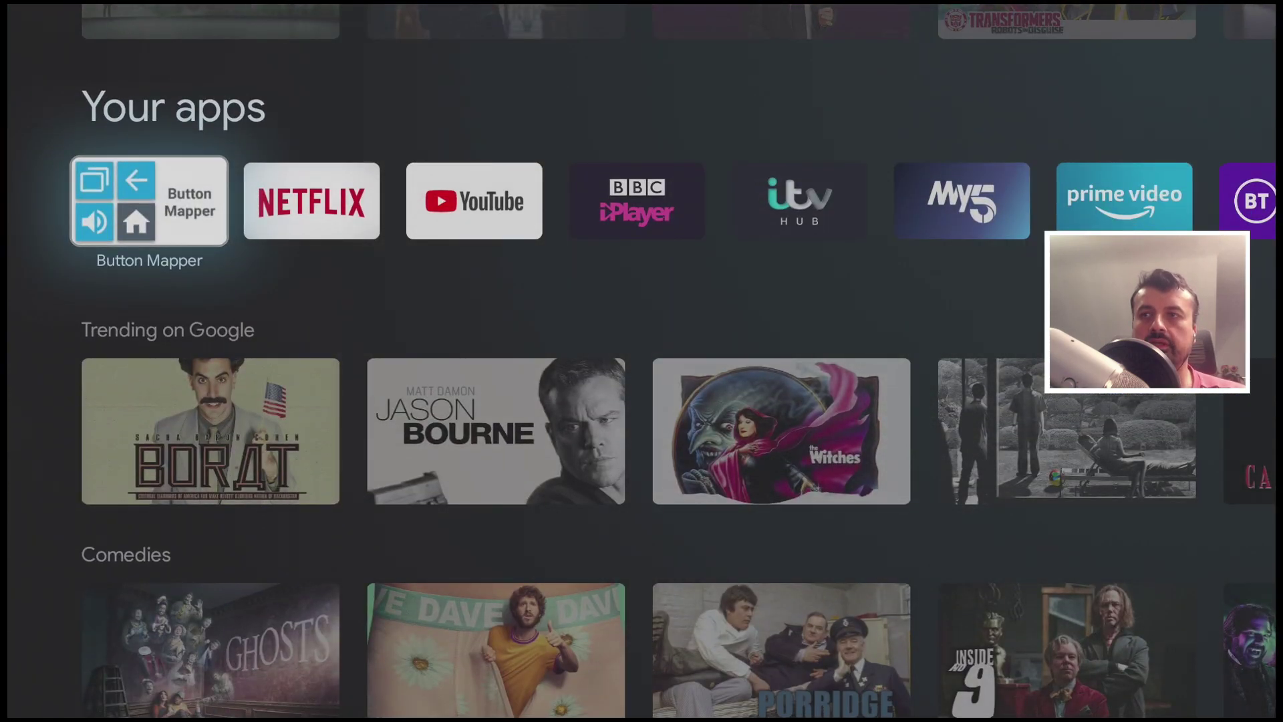
key(Right)
key(Right)
key(Right)
key(Right)
key(Right)
key(Right)
key(Right)
key(Right)
key(Right)
key(Right)
key(Right)
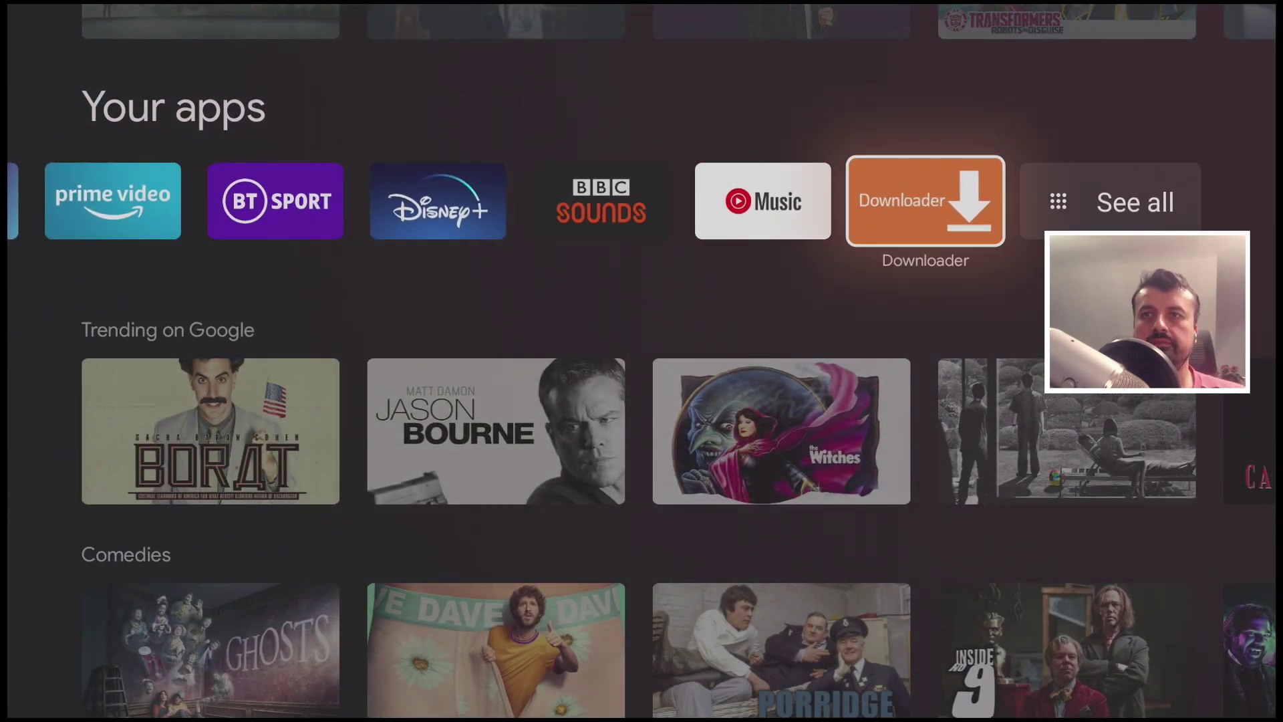
Step: Open Downloader and search for 'tech doctor UK' from its URL field
key(Return)
key(Escape)
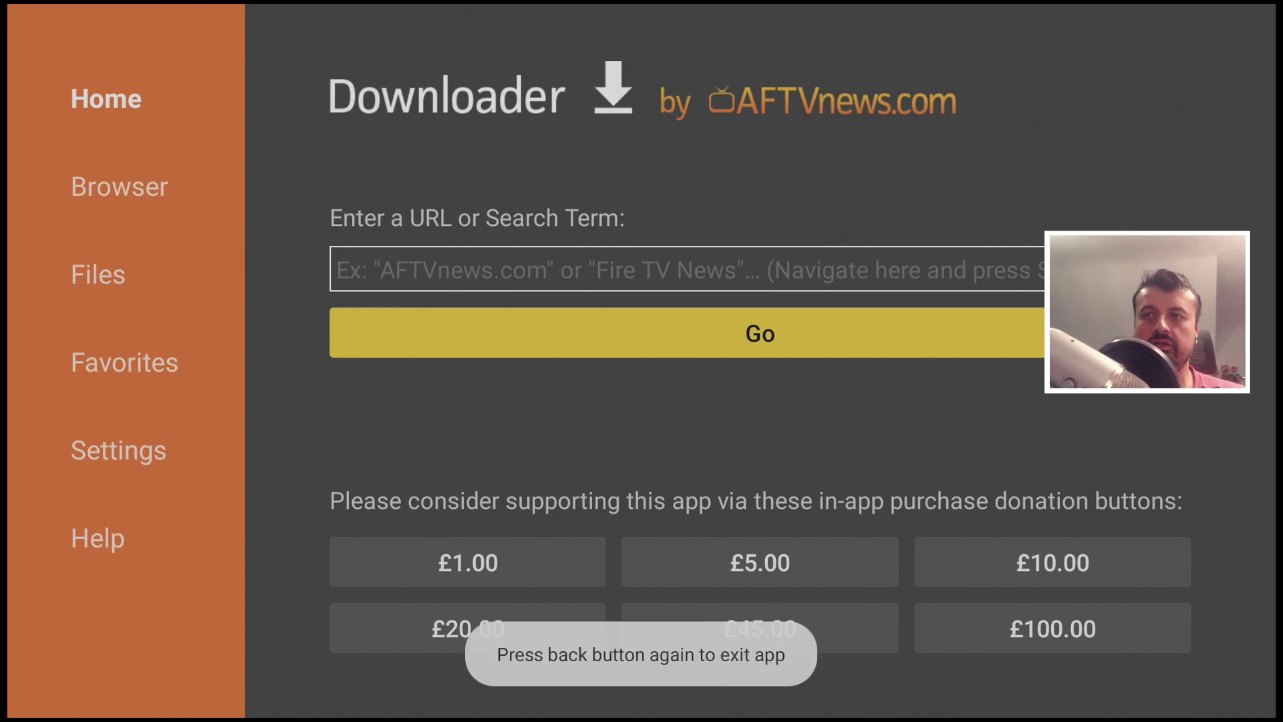
key(Escape)
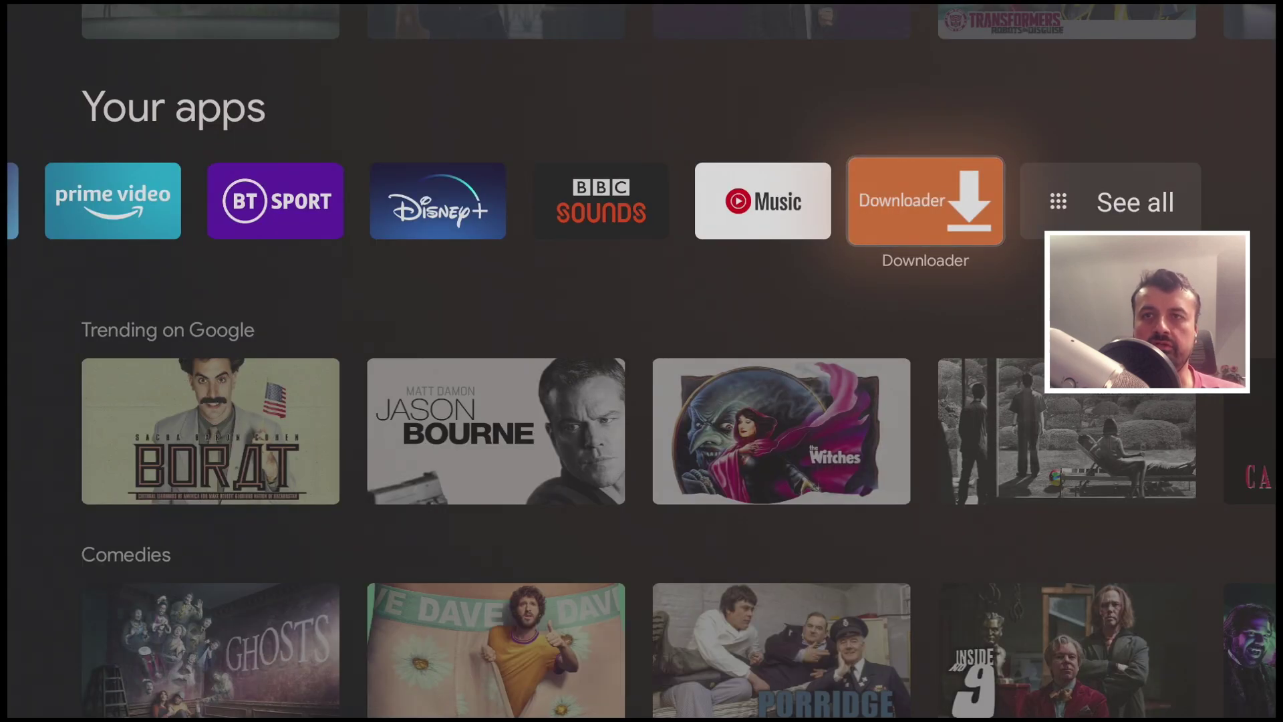
key(Return)
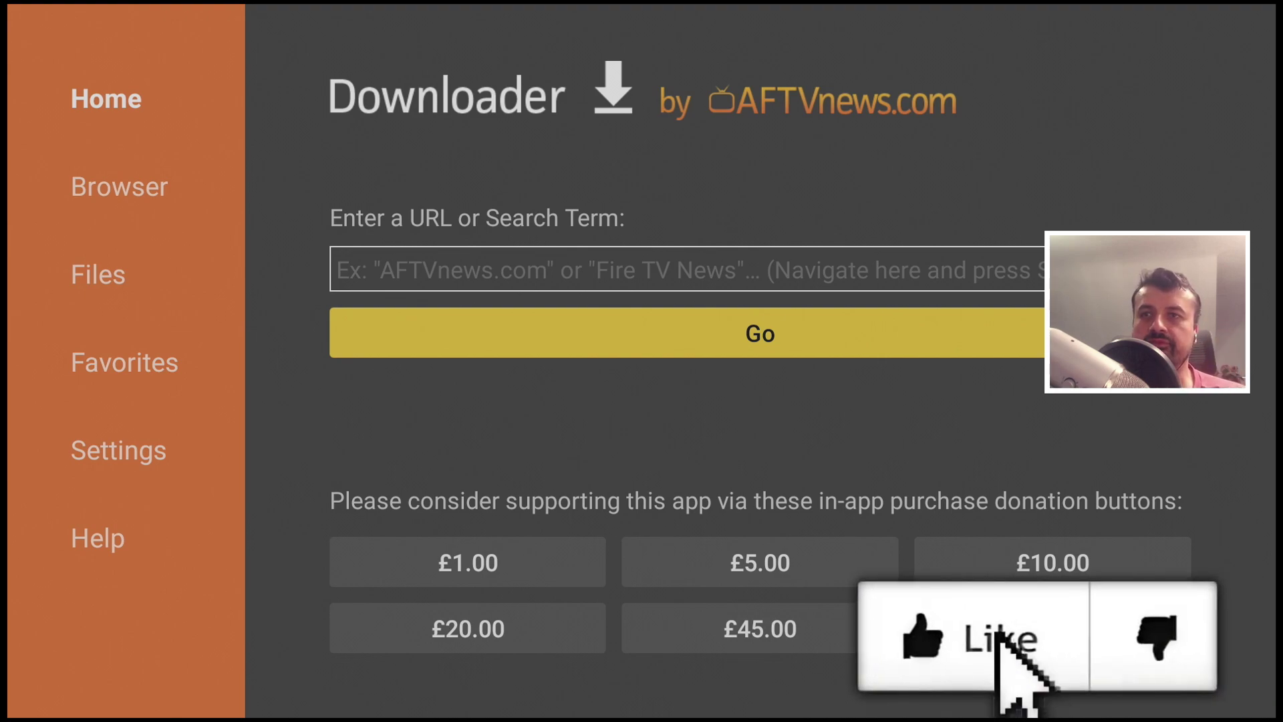
key(Up)
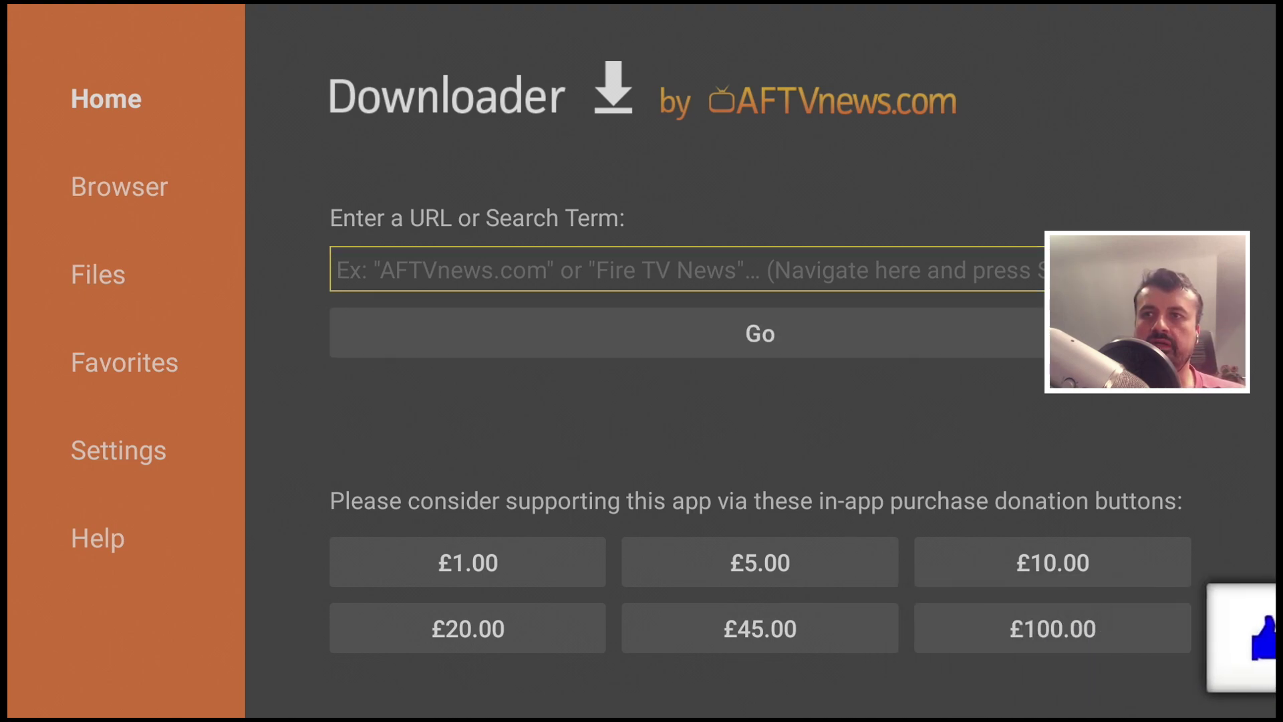
key(Return)
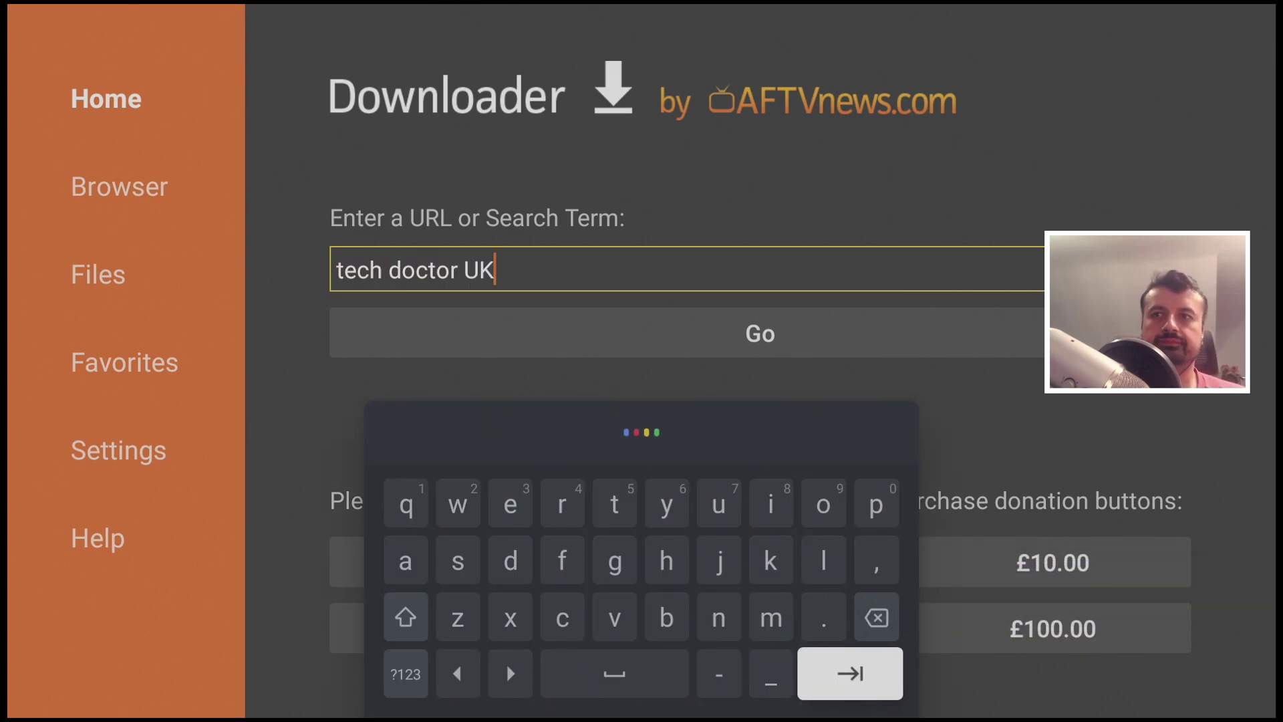
key(Return)
key(Return)
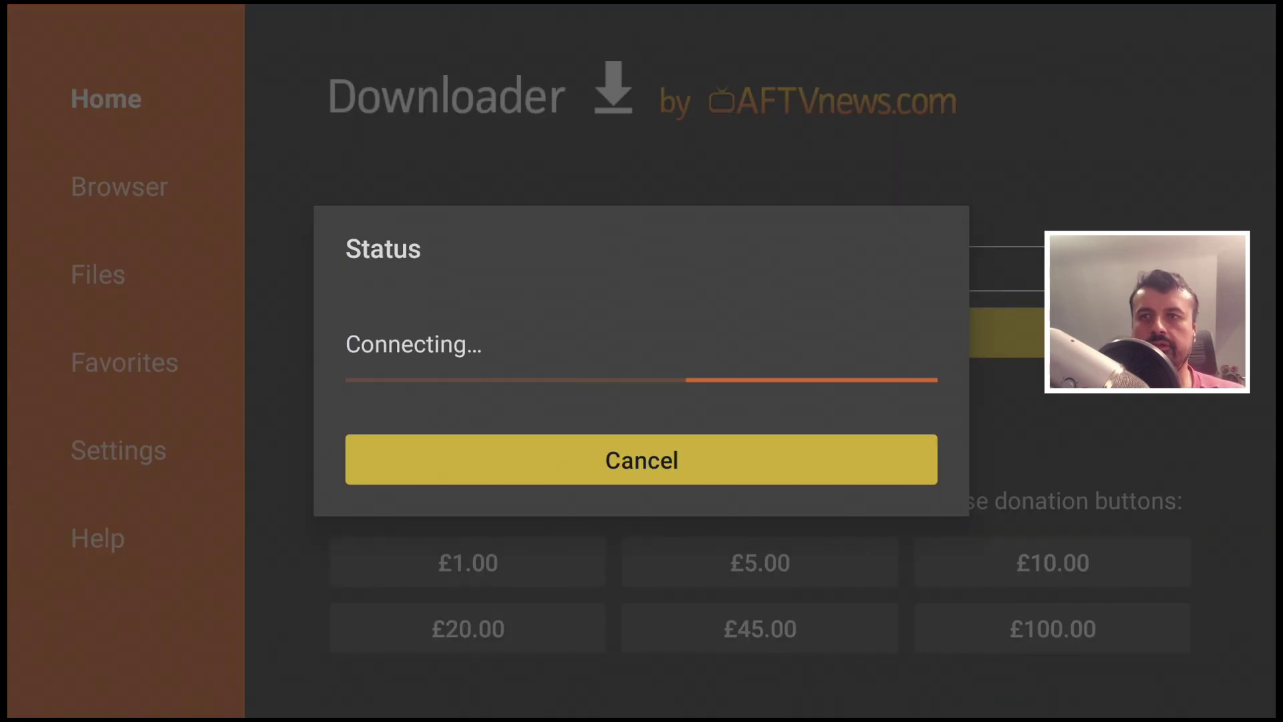
Step: Open the TechDoctorUK tutorial result and scroll down to its Software Needed list
click(660, 412)
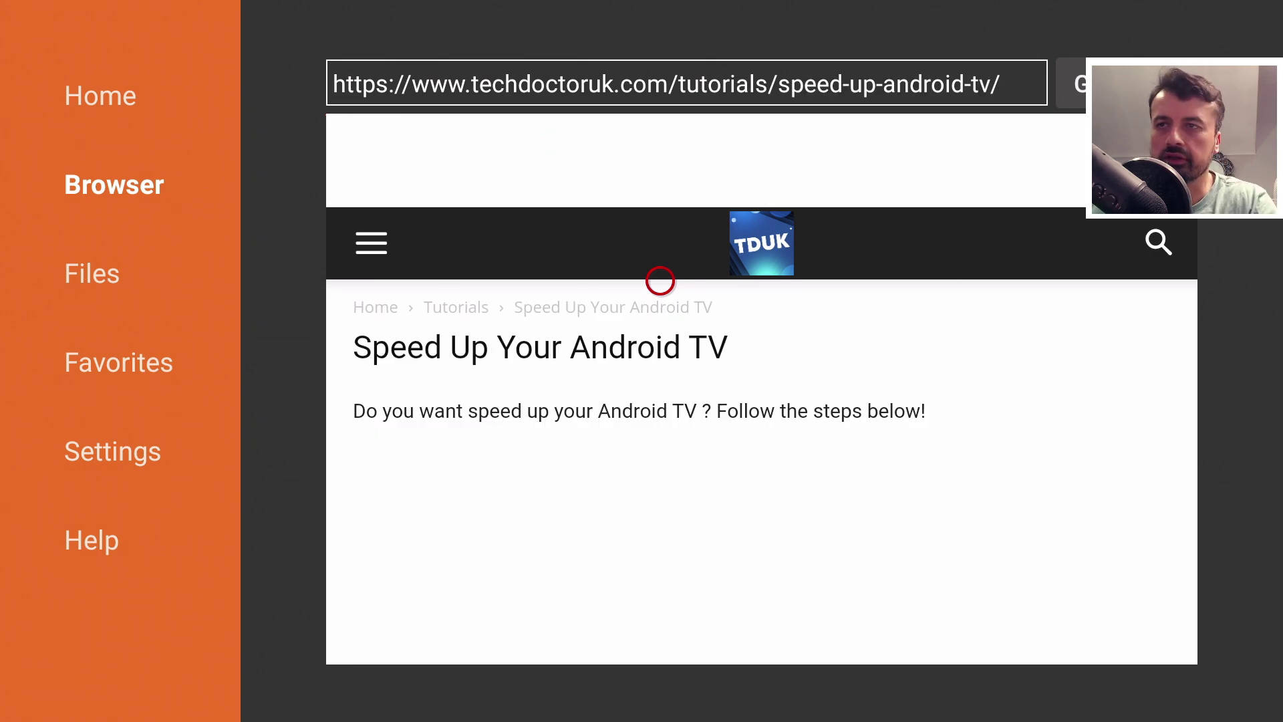
scroll(660, 636, down, 6)
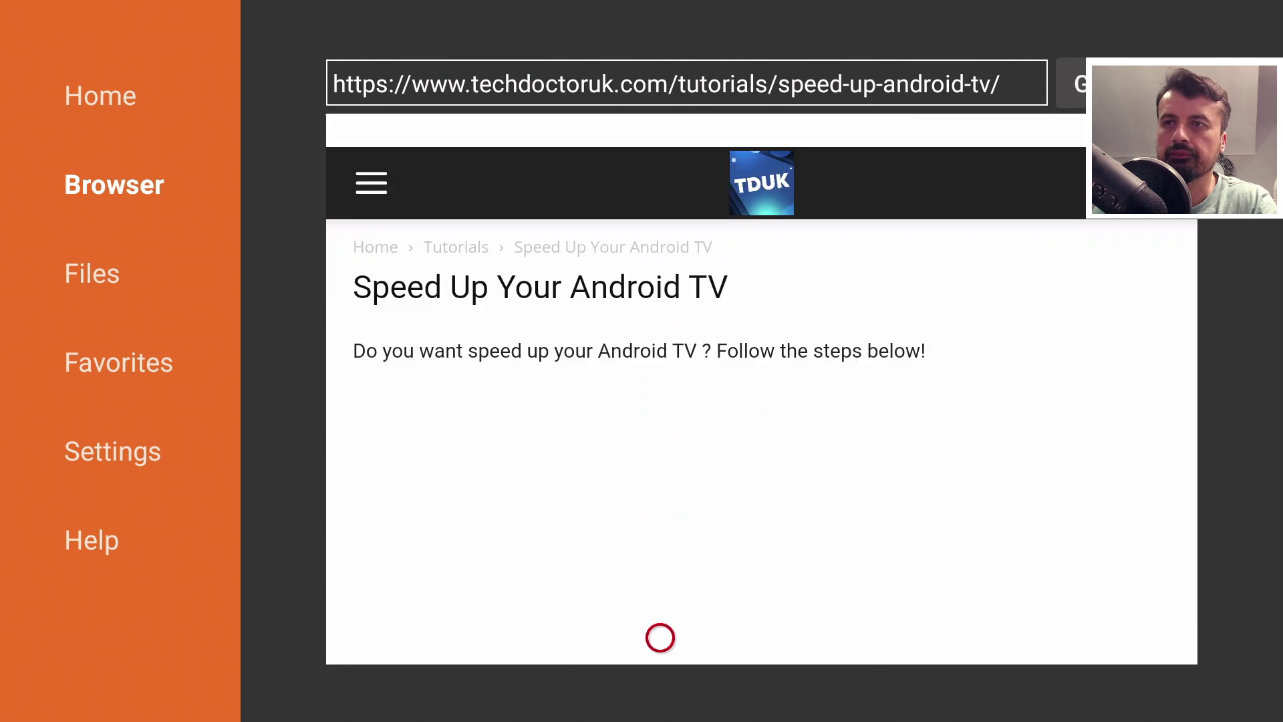
scroll(660, 636, down, 2)
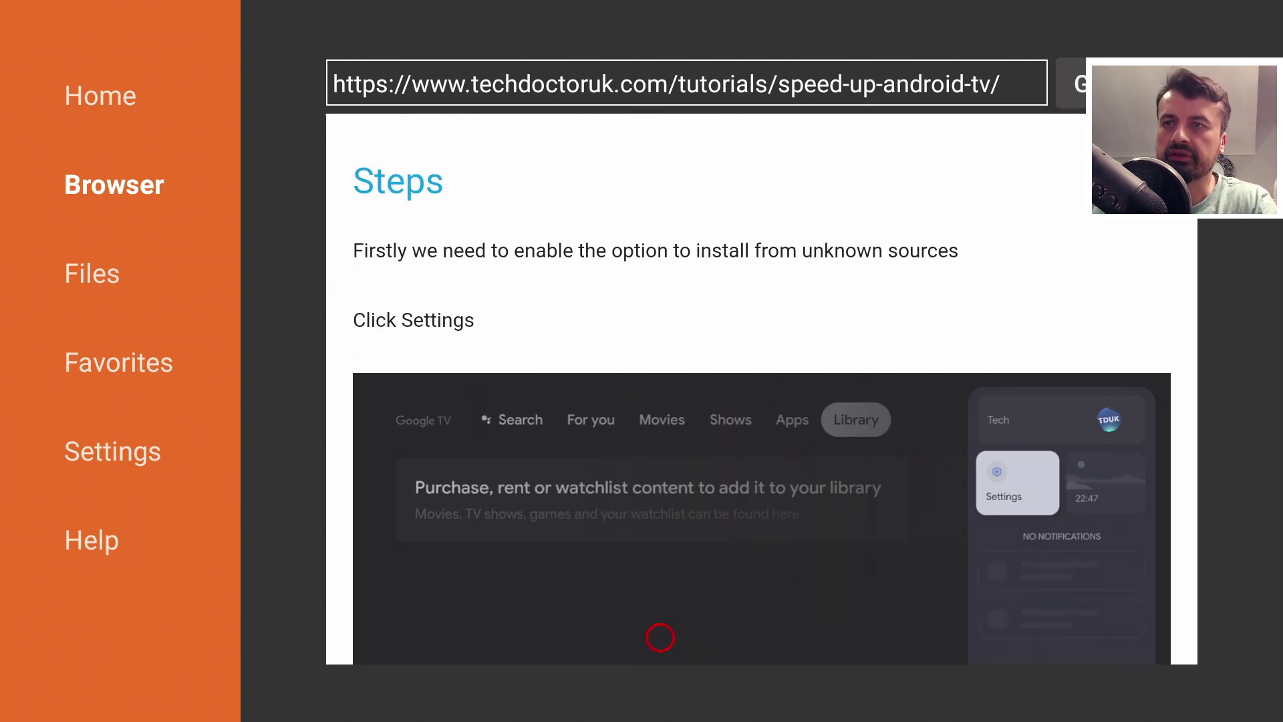
scroll(660, 637, down, 8)
scroll(660, 638, down, 4)
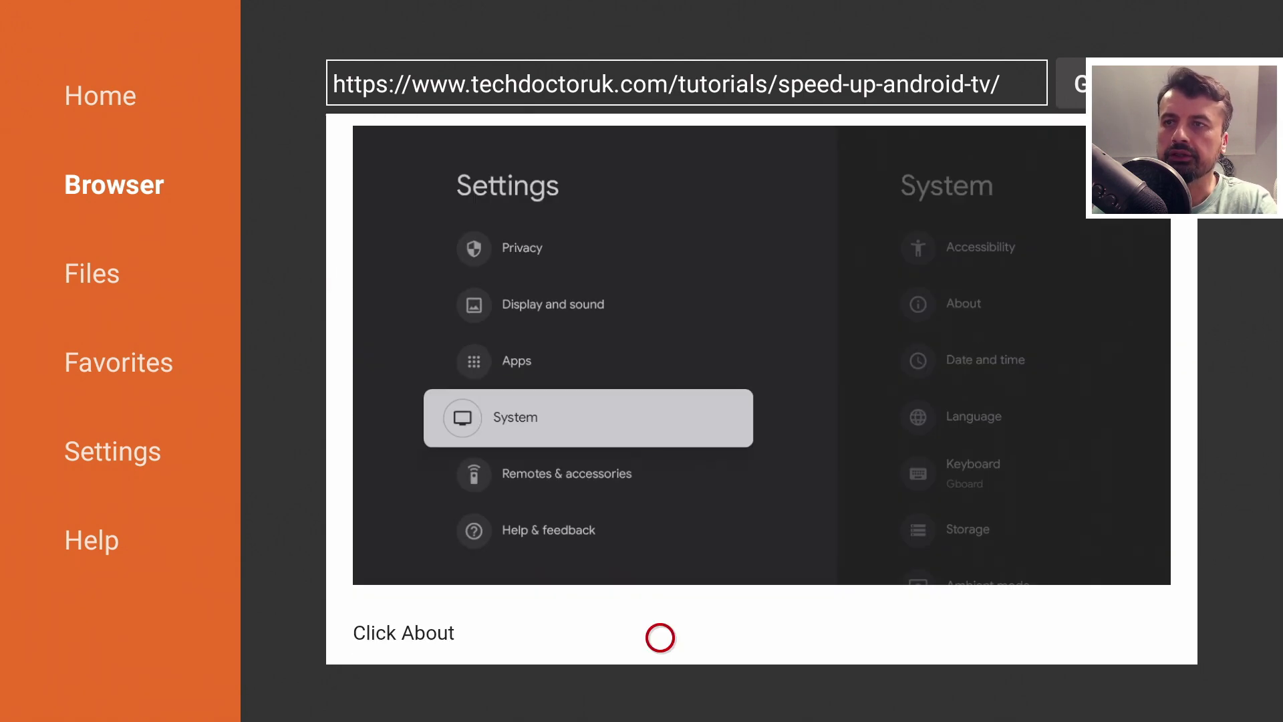
scroll(660, 637, down, 5)
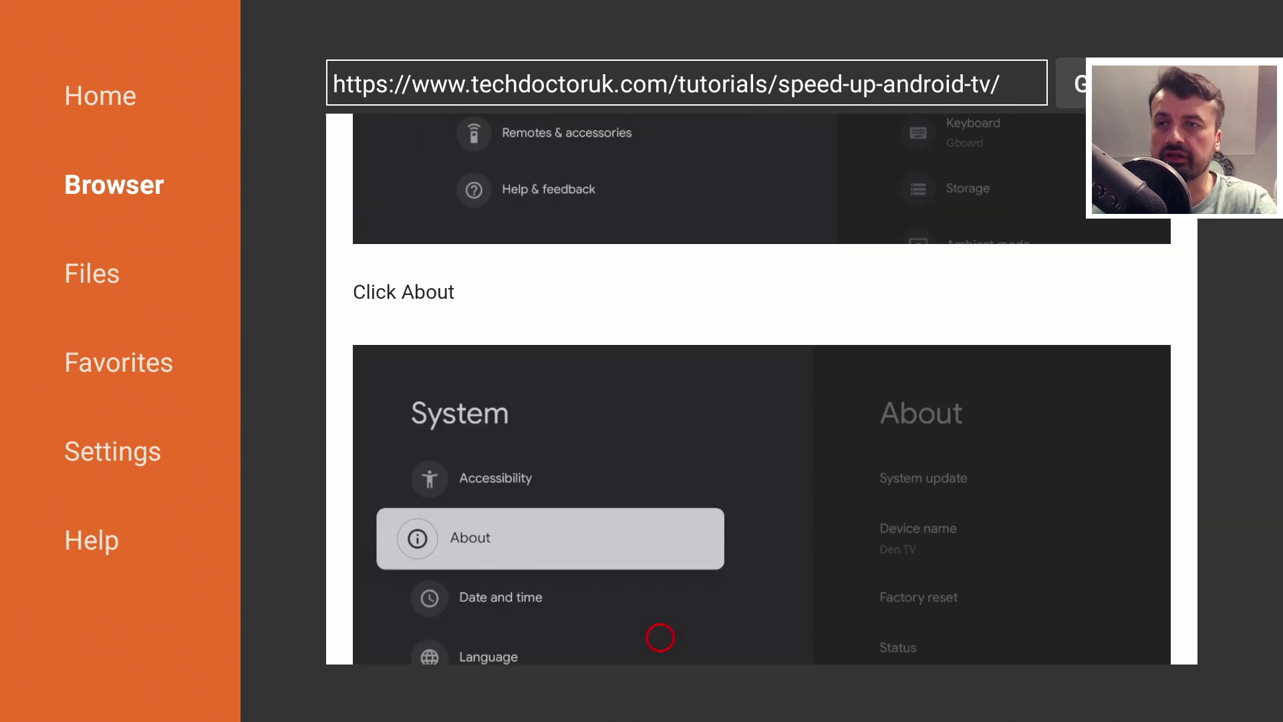
scroll(660, 636, down, 19)
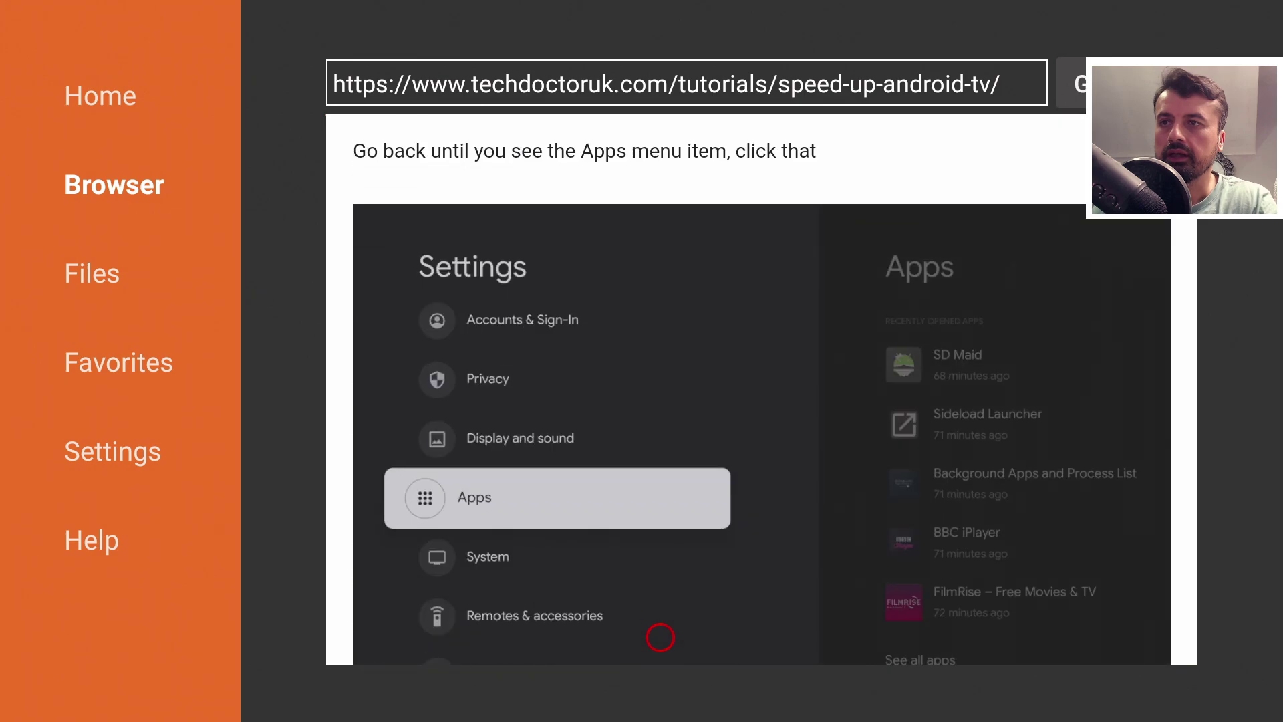
scroll(660, 637, down, 15)
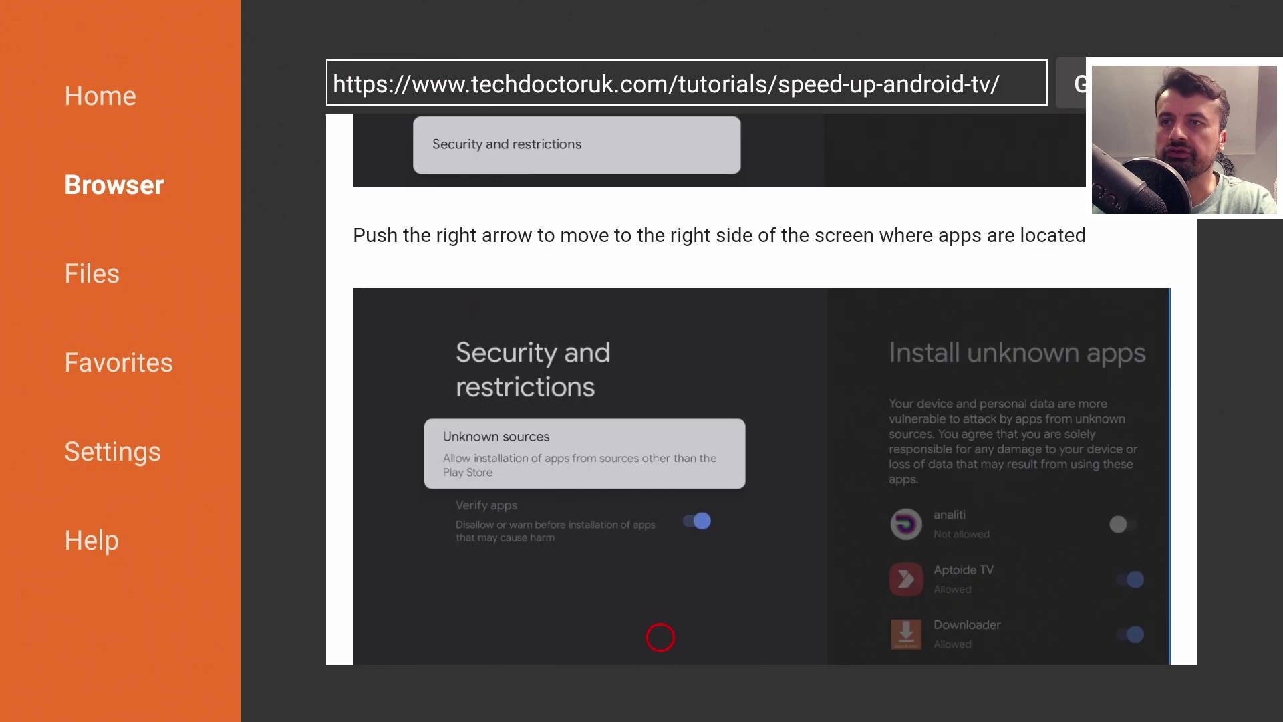
scroll(660, 636, down, 16)
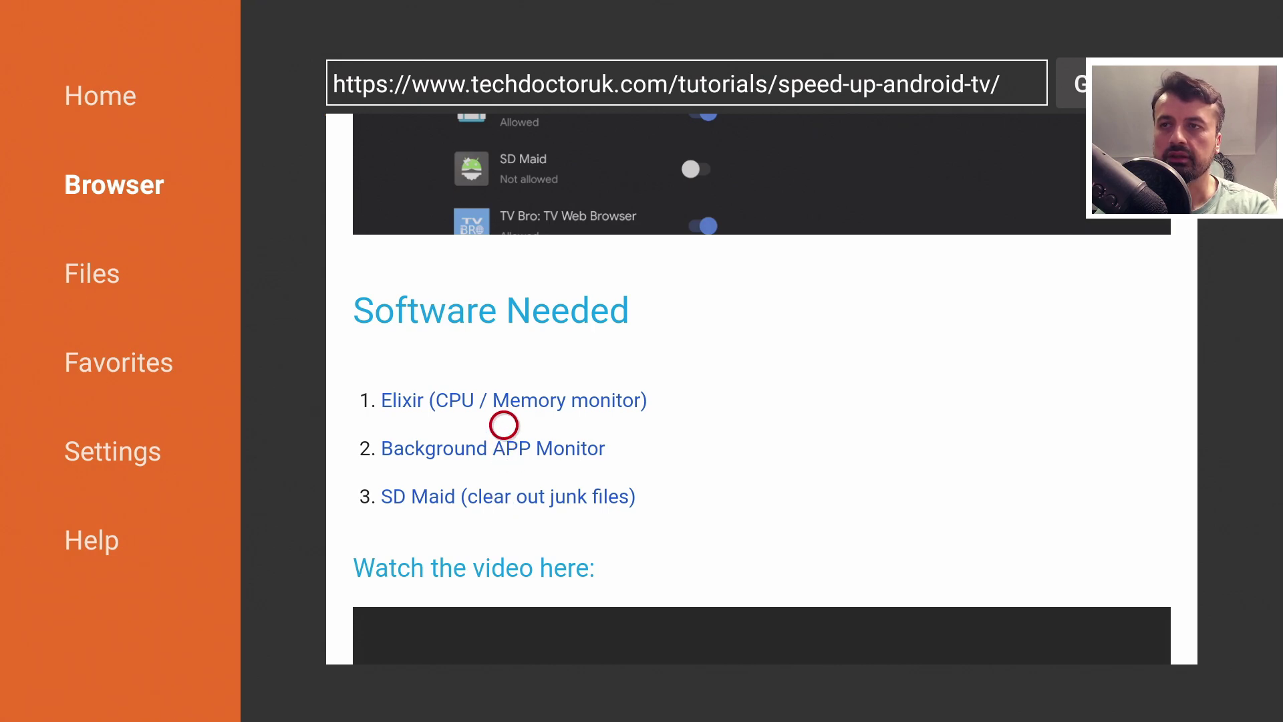
Step: Follow the 'Elixir (CPU / Memory monitor)' link to the Elixir 2 download page
click(503, 414)
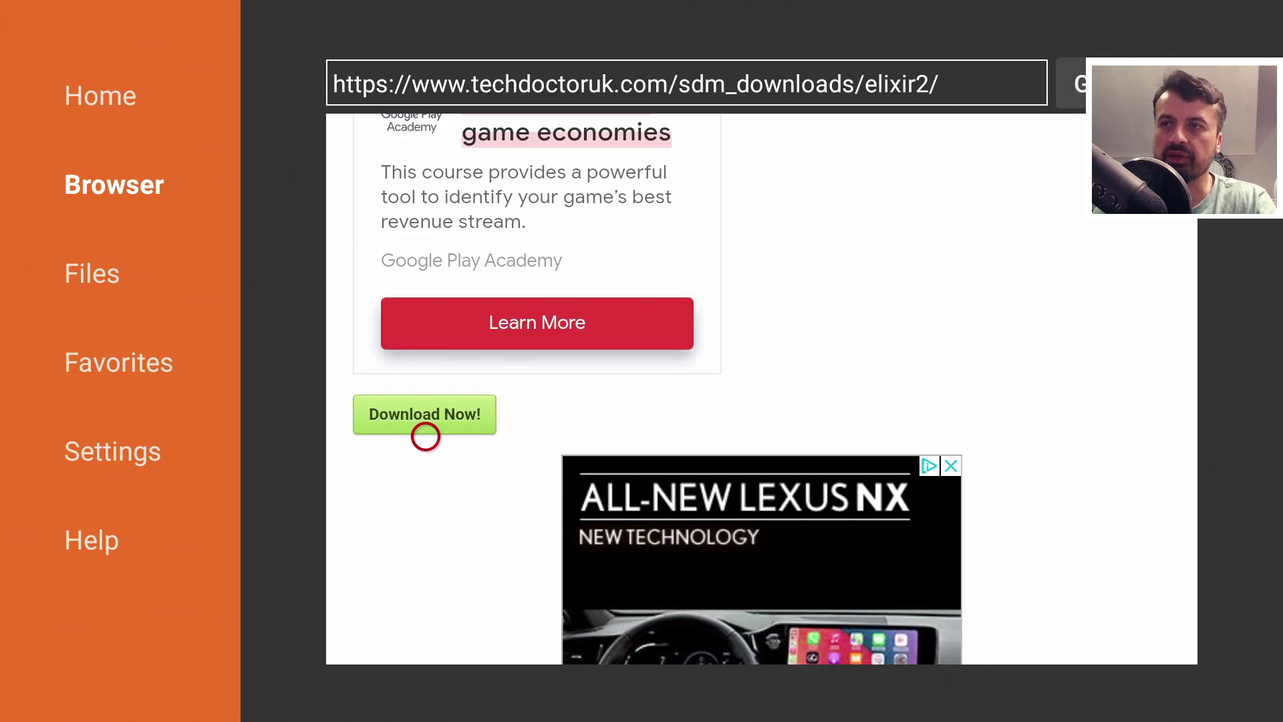
Step: Return to the tutorial and open the Background APP Monitor download page
key(alt+Left)
click(426, 514)
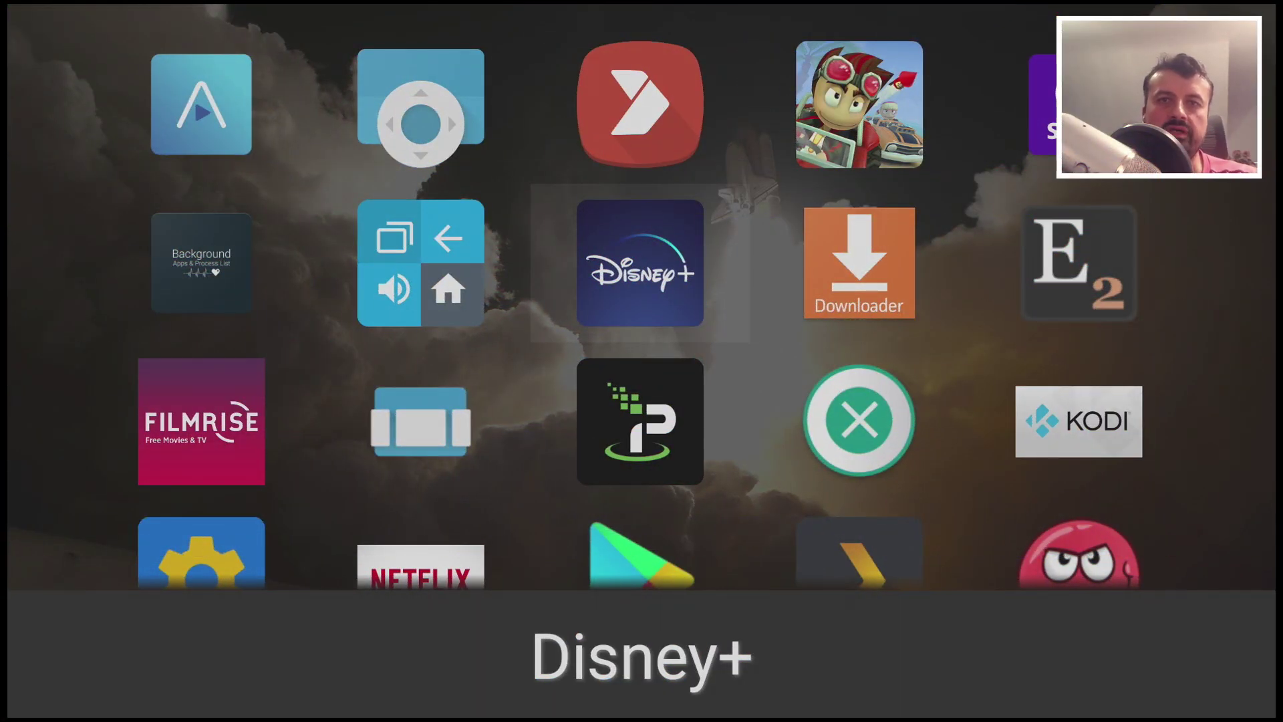
Step: Launch Background Apps and Process List from the app drawer to see the 18 background apps
key(Left)
key(Left)
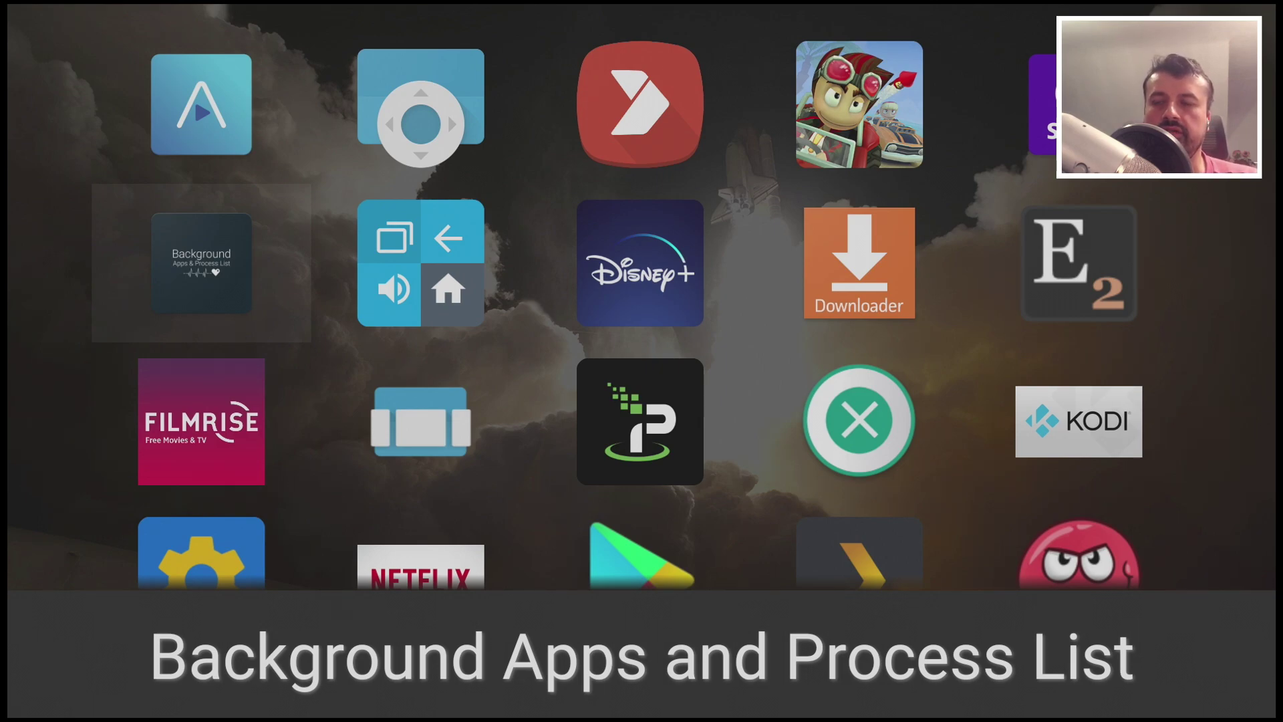
key(Return)
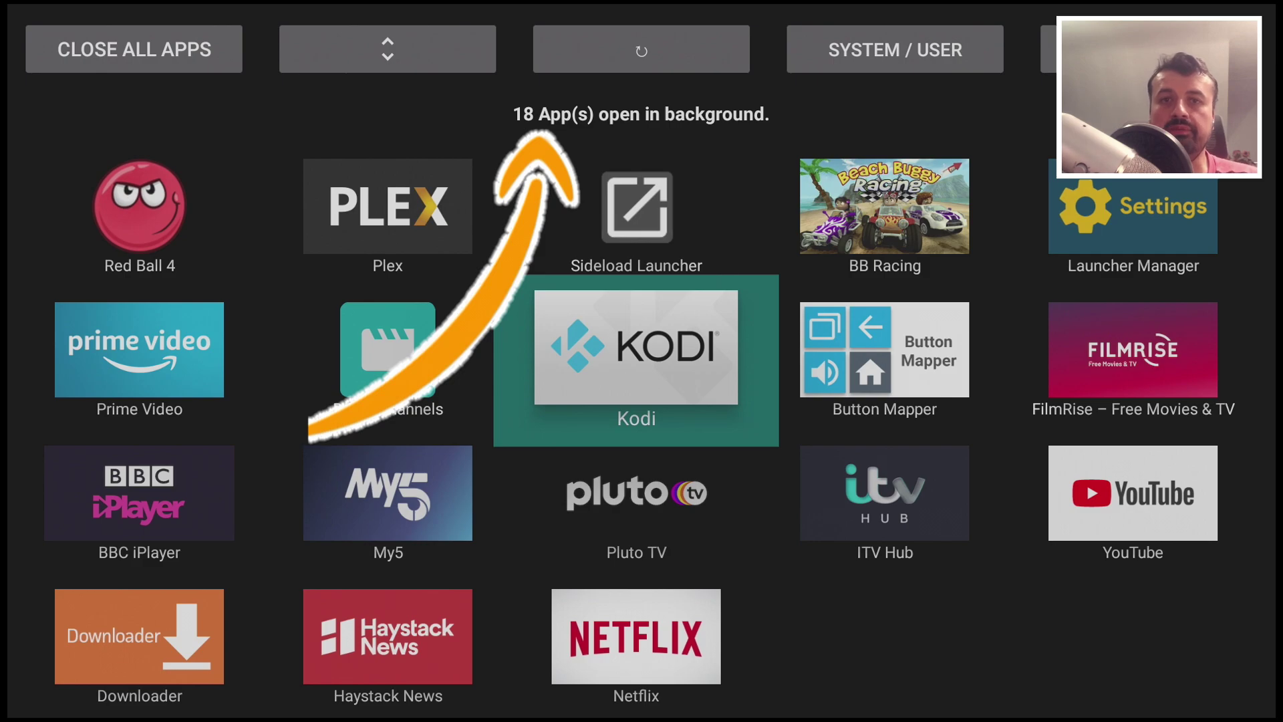
Step: Choose CLOSE ALL APPS, which brings up Red Ball 4's app info page
key(Left)
key(Left)
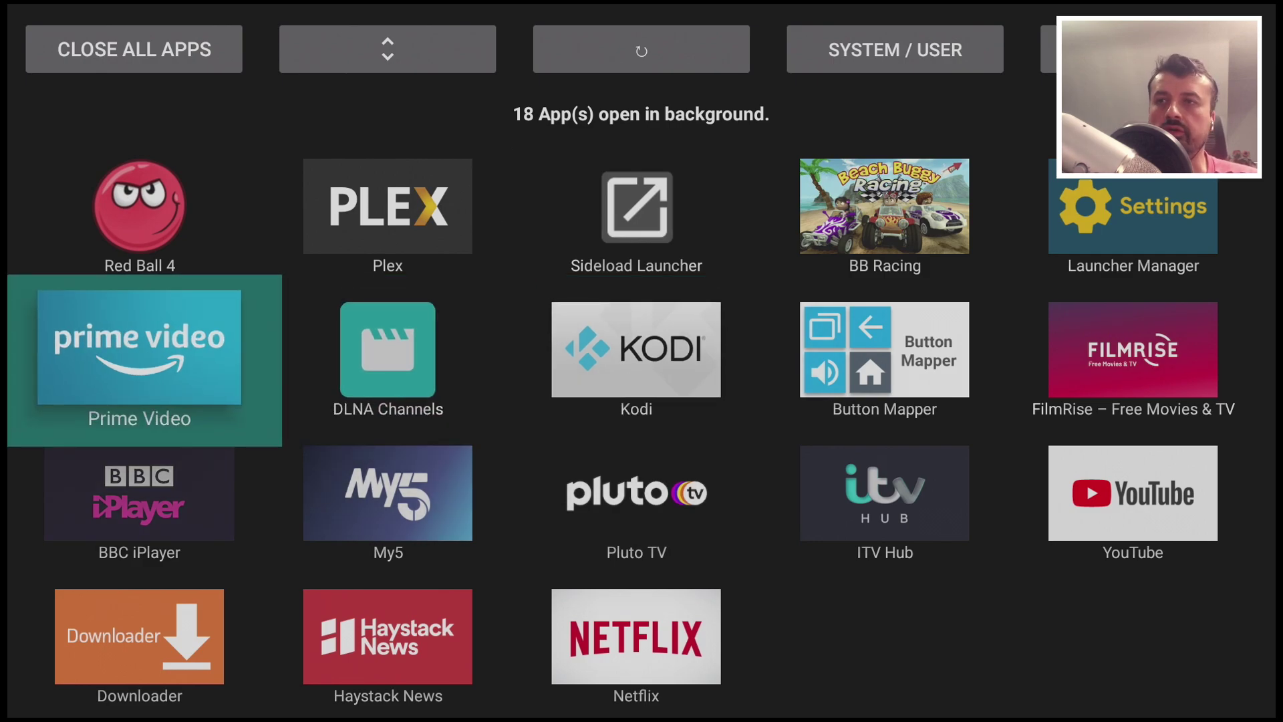
key(Down)
key(Right)
key(Right)
key(Up)
key(Up)
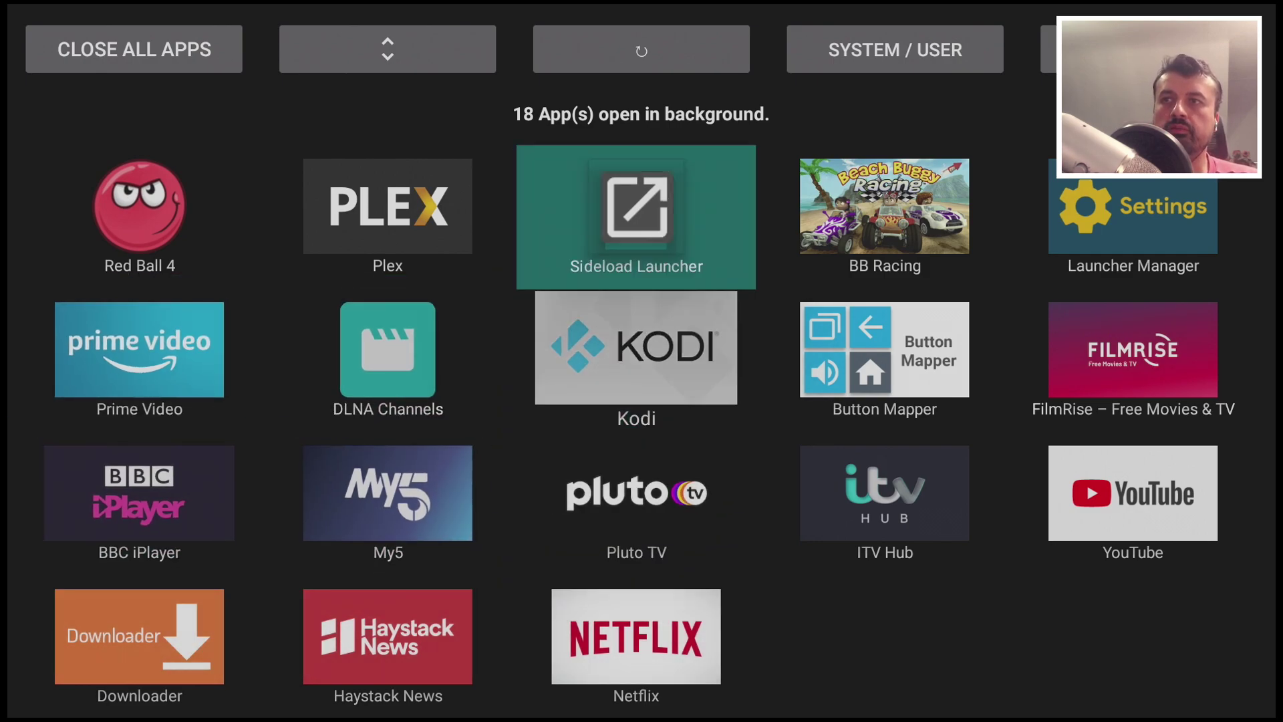
key(Up)
key(Left)
key(Left)
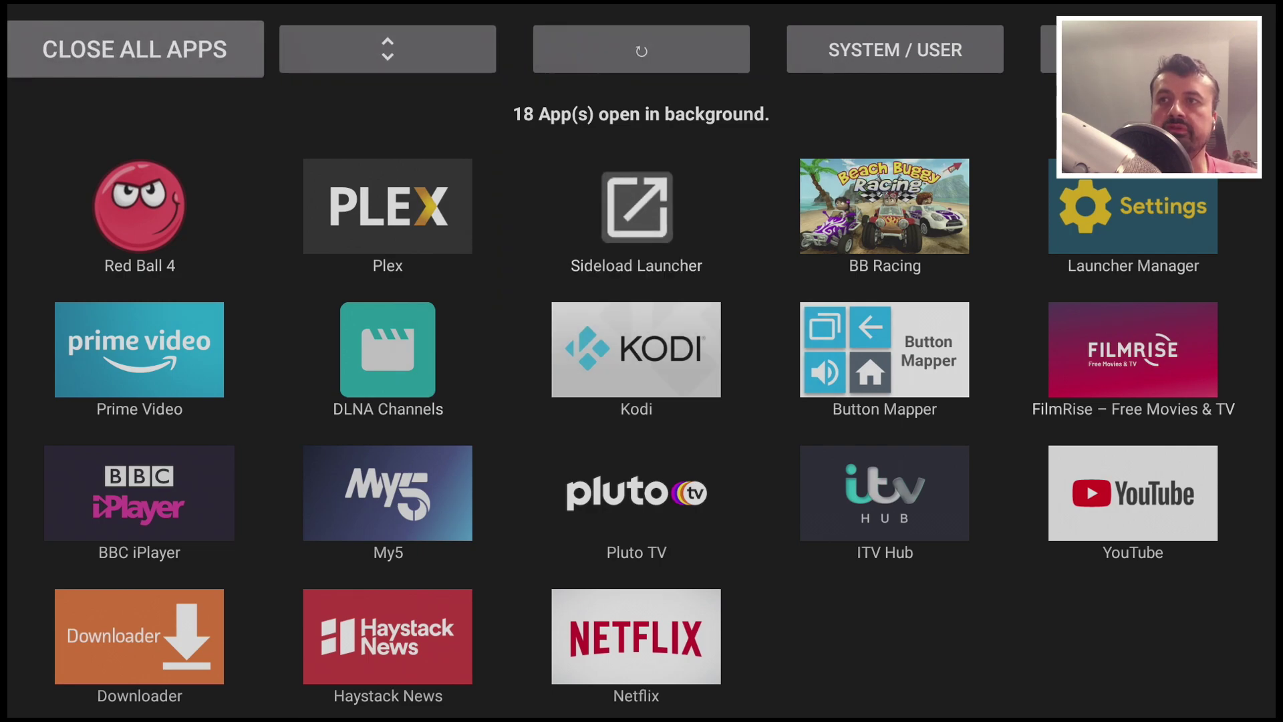
key(Return)
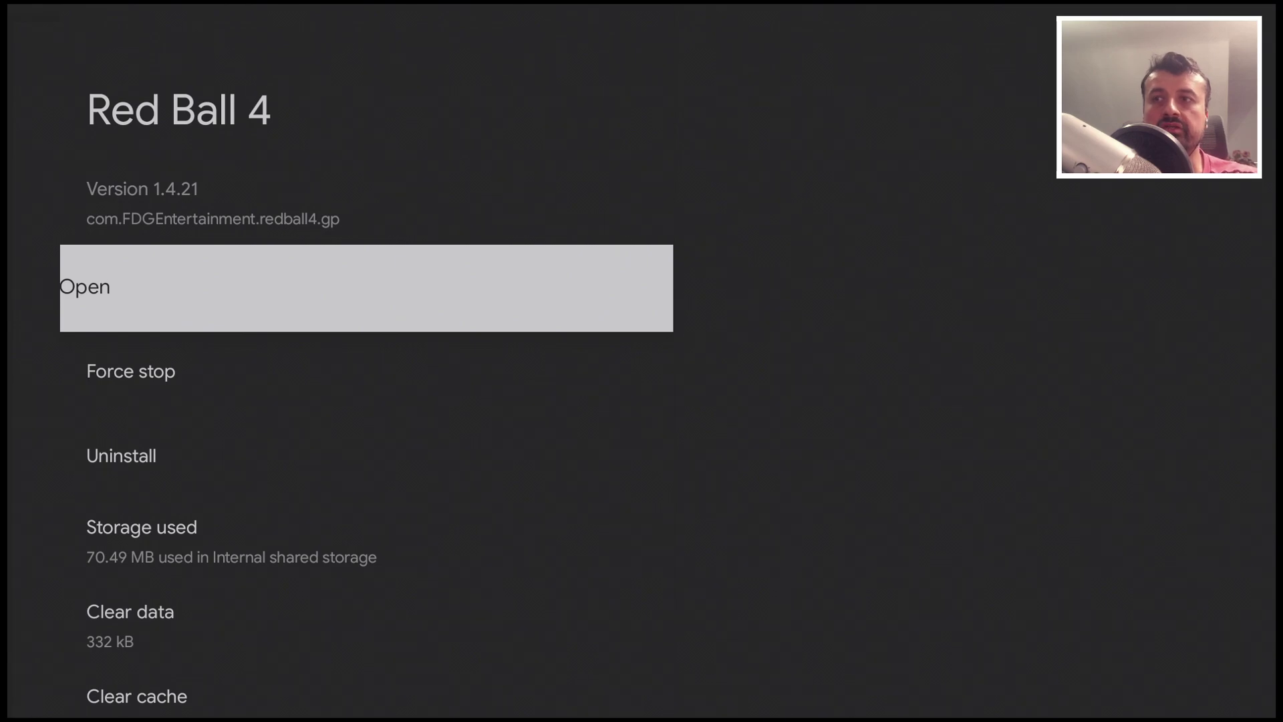
Step: Force stop Red Ball 4 and Plex, then continue through the remaining background apps
key(Down)
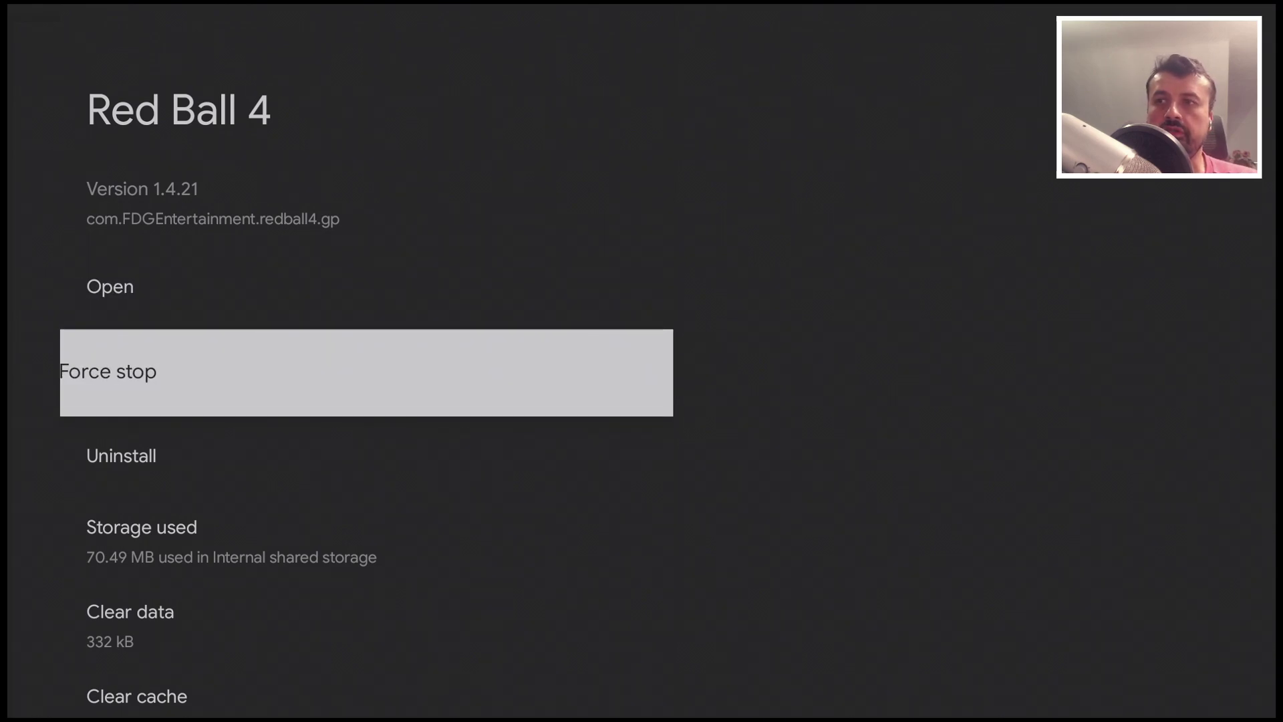
key(Return)
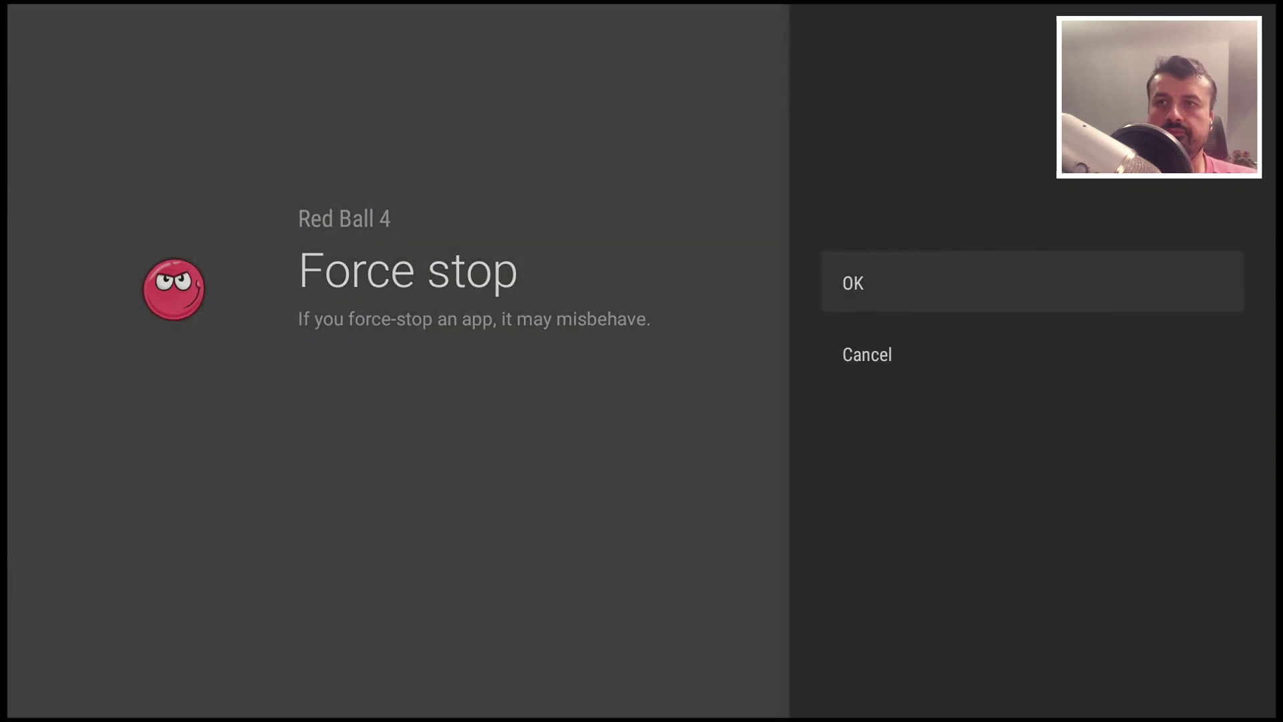
key(Return)
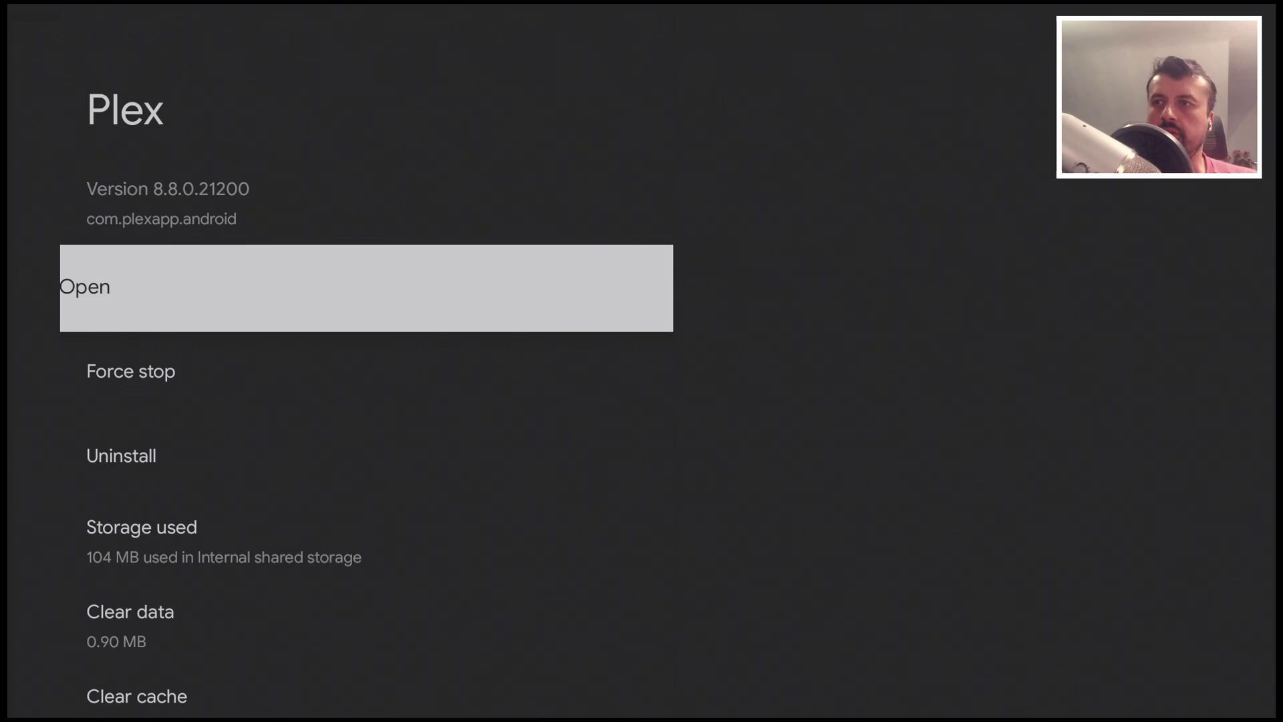
key(Down)
key(Return)
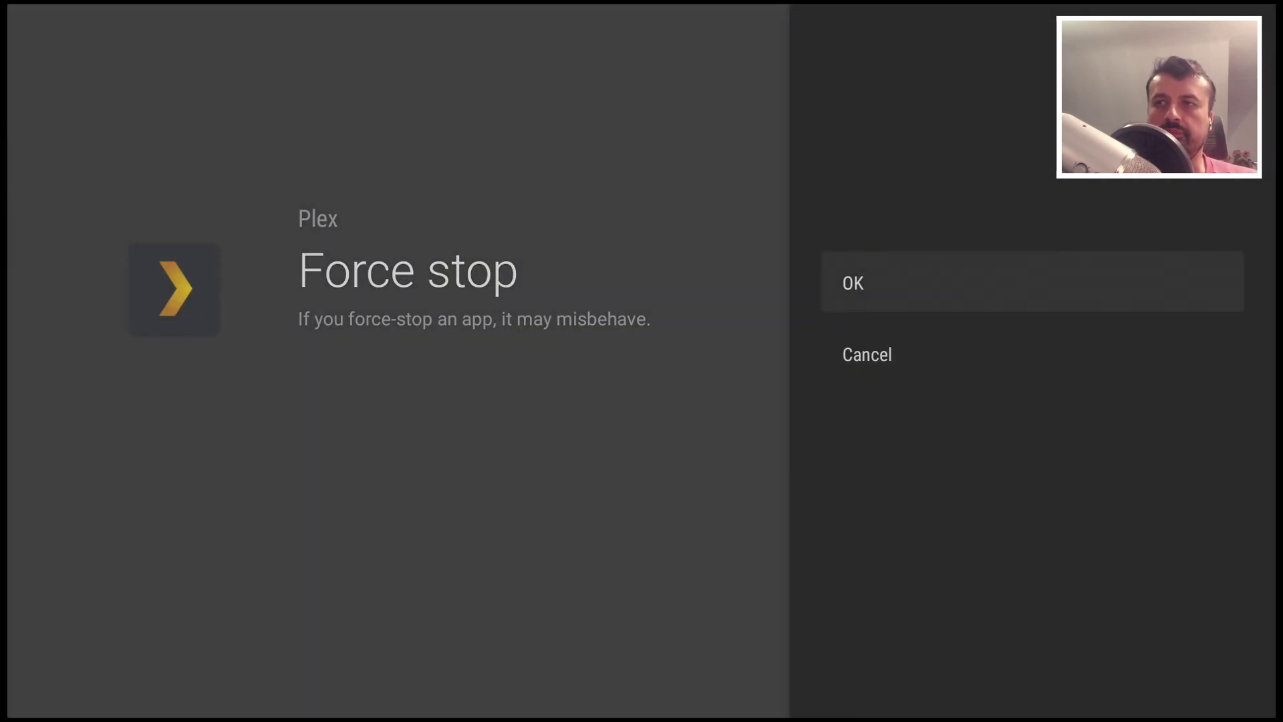
key(Return)
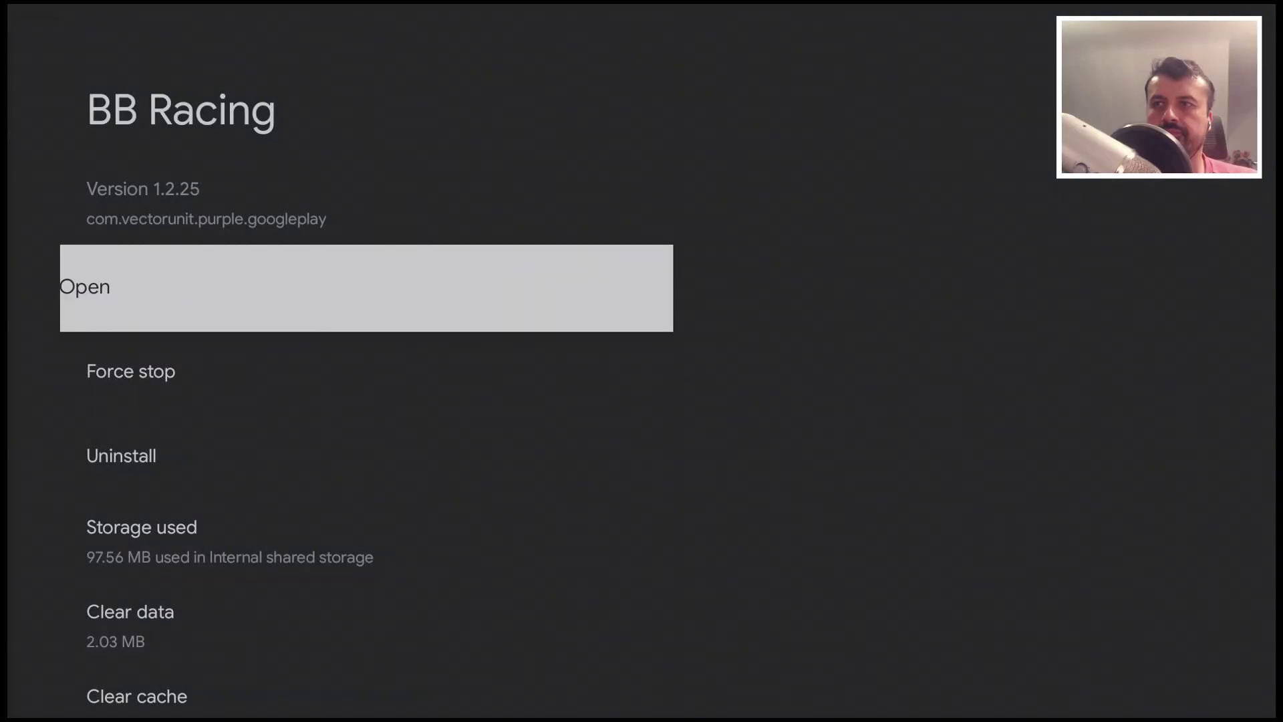
key(Down)
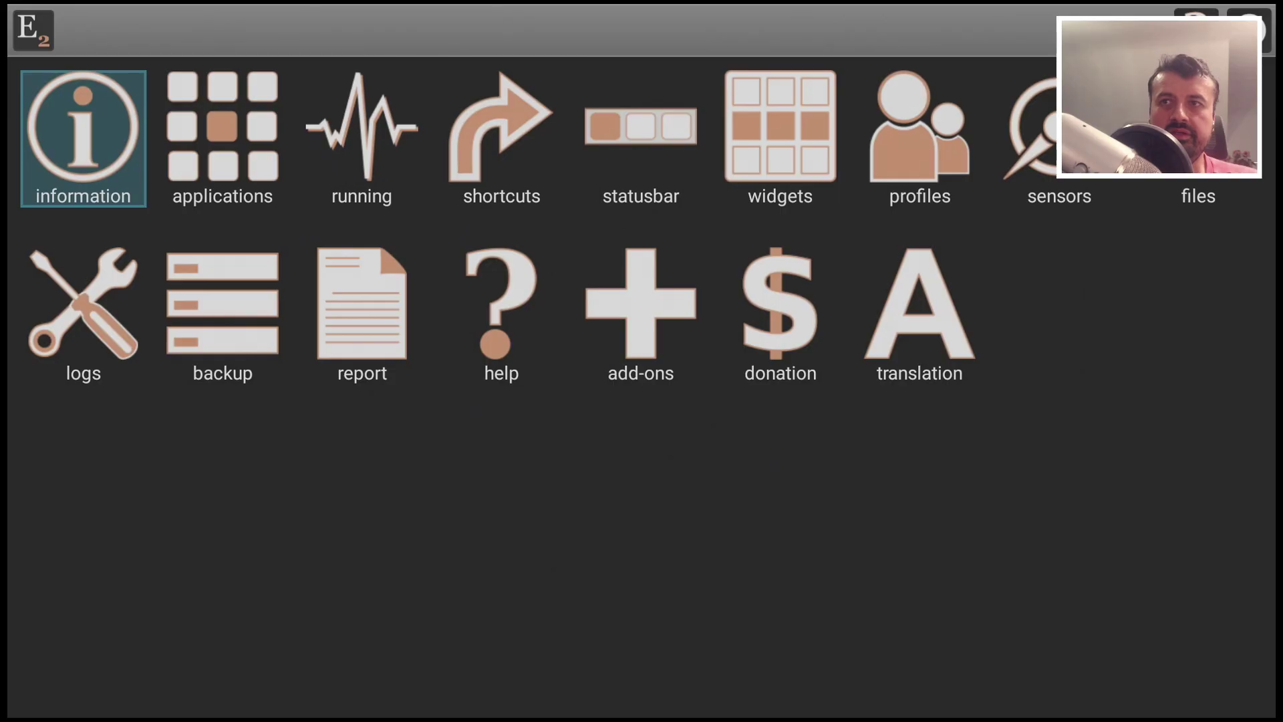
Step: Open Elixir 2's information tile, showing memory 43% used with 861 MB free of 1.9 GB
key(Right)
key(Right)
key(Right)
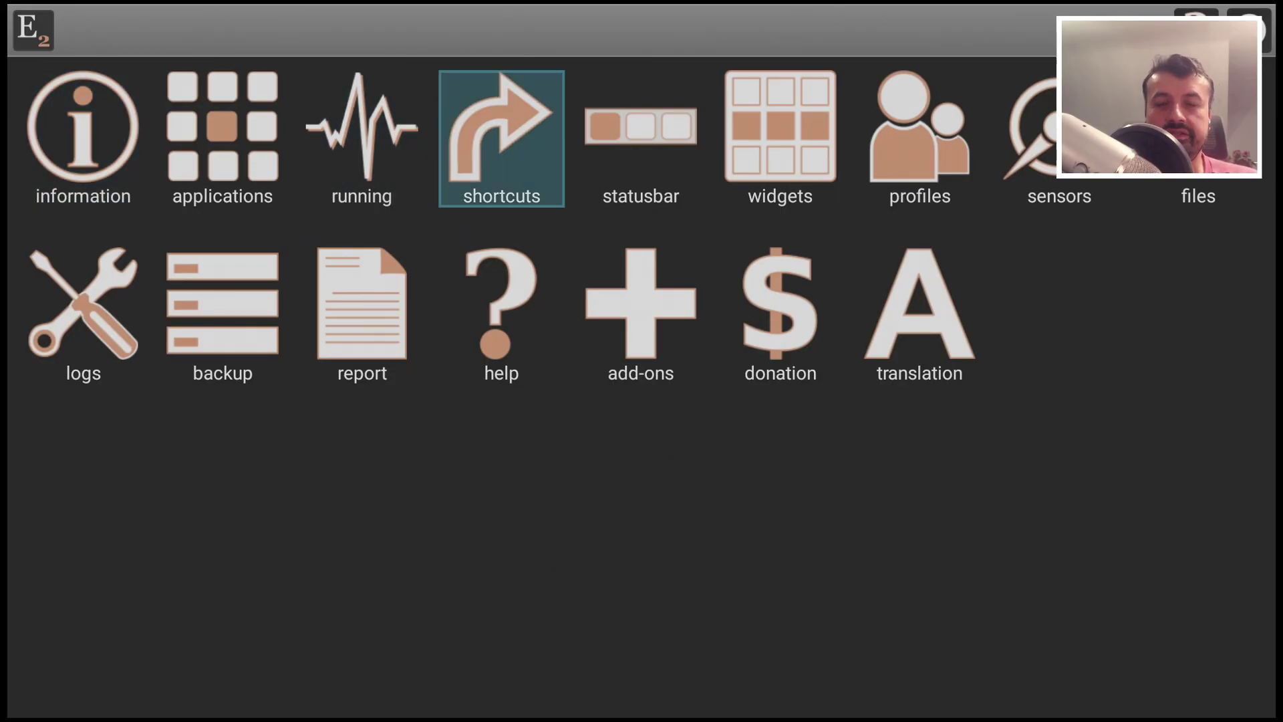
key(Left)
key(Left)
key(Left)
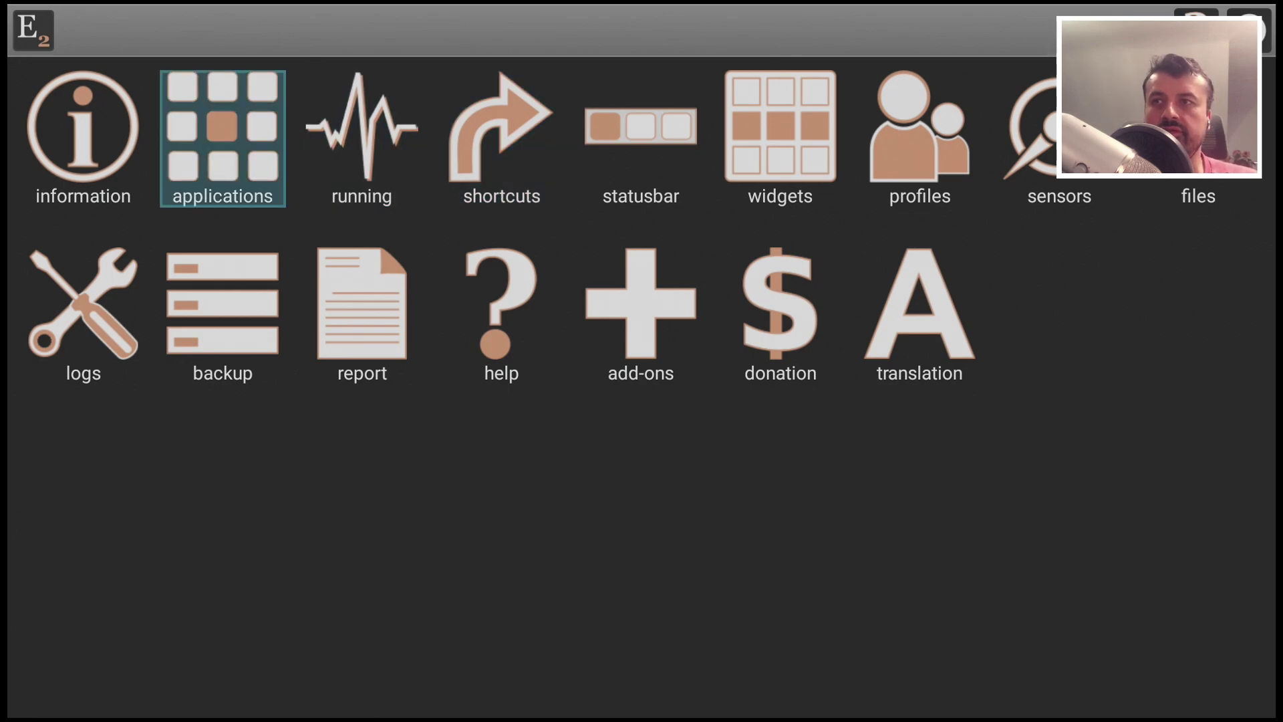
key(Return)
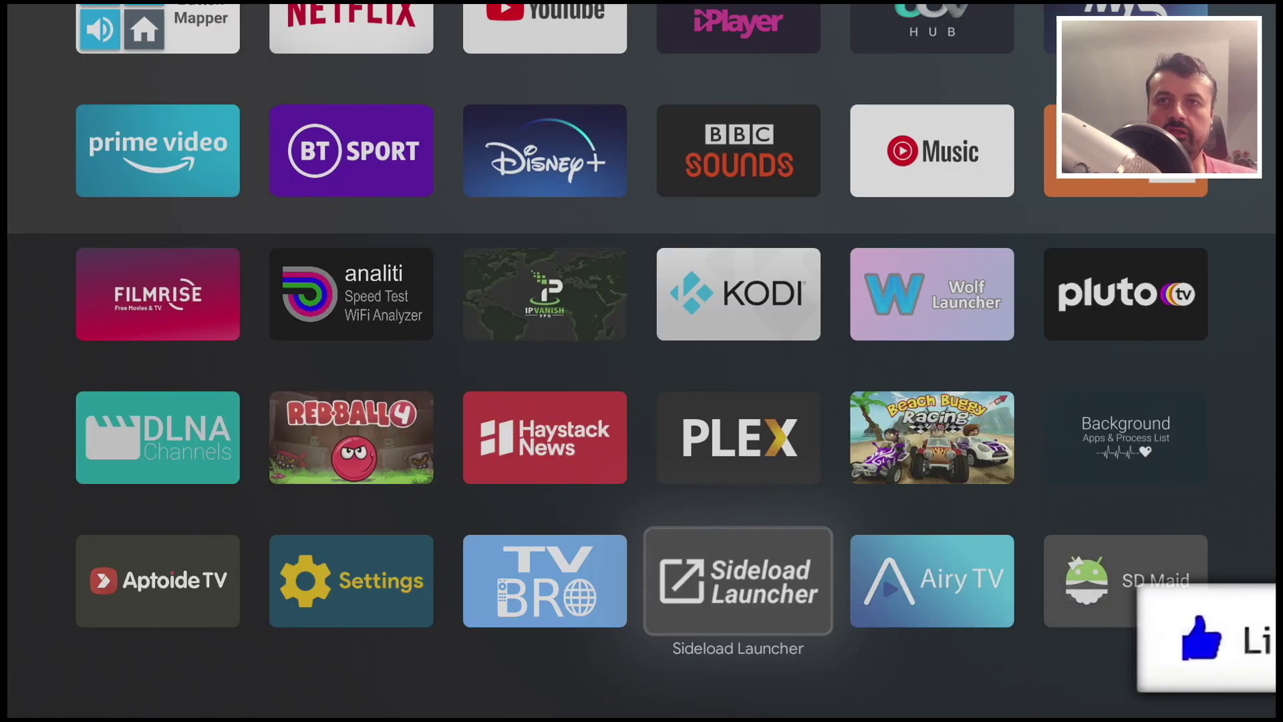
Step: Run SD Maid's quick clean, freeing 369 kB of junk and 12.29 kB from databases
key(Right)
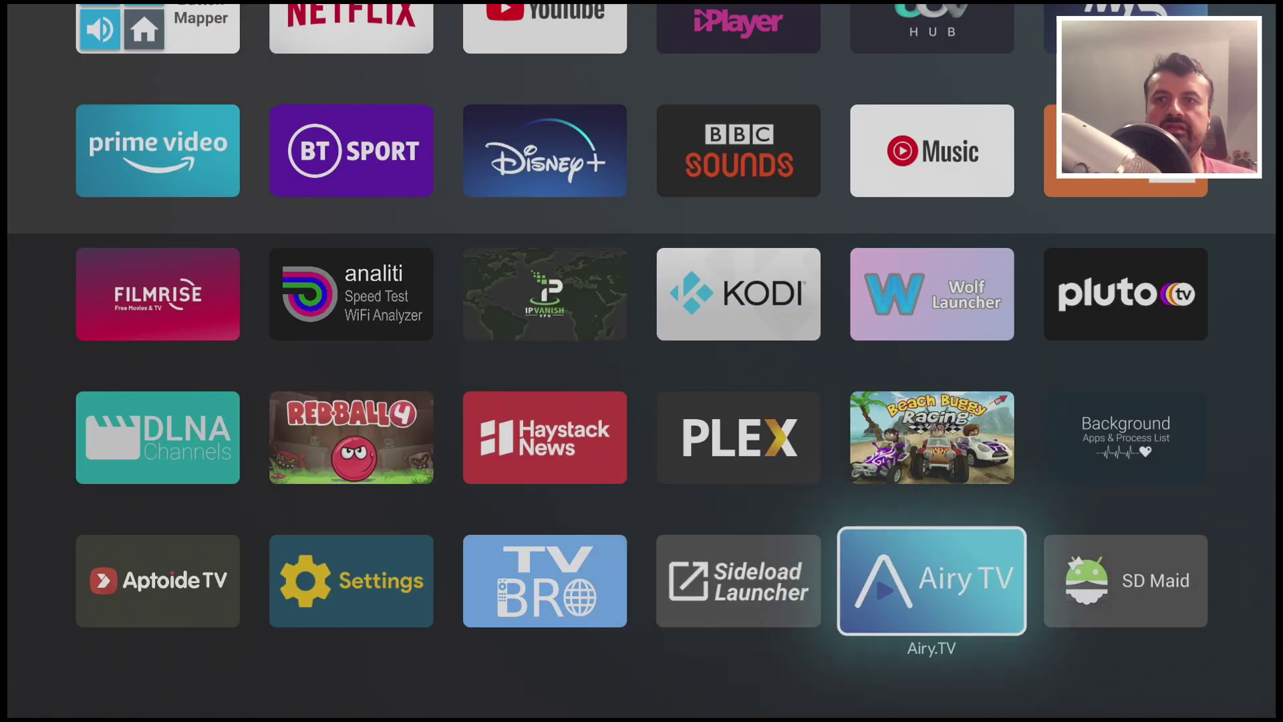
key(Right)
key(Return)
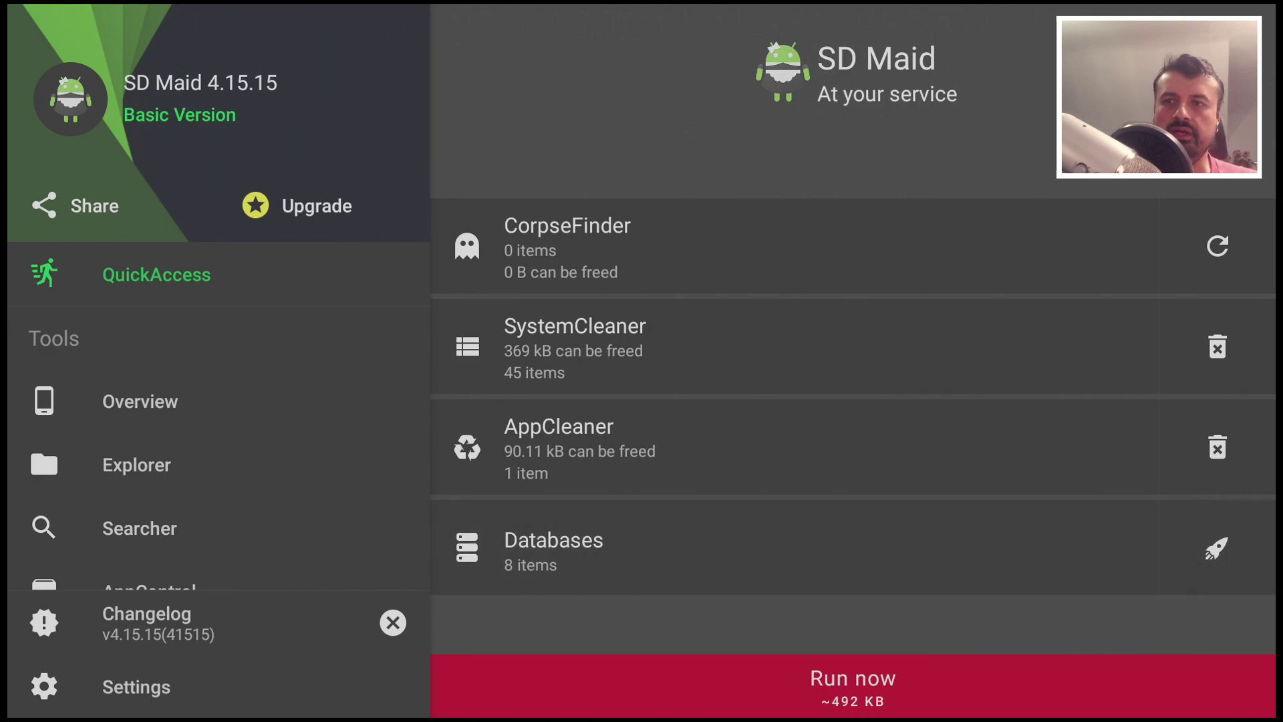
key(Return)
key(Right)
key(Return)
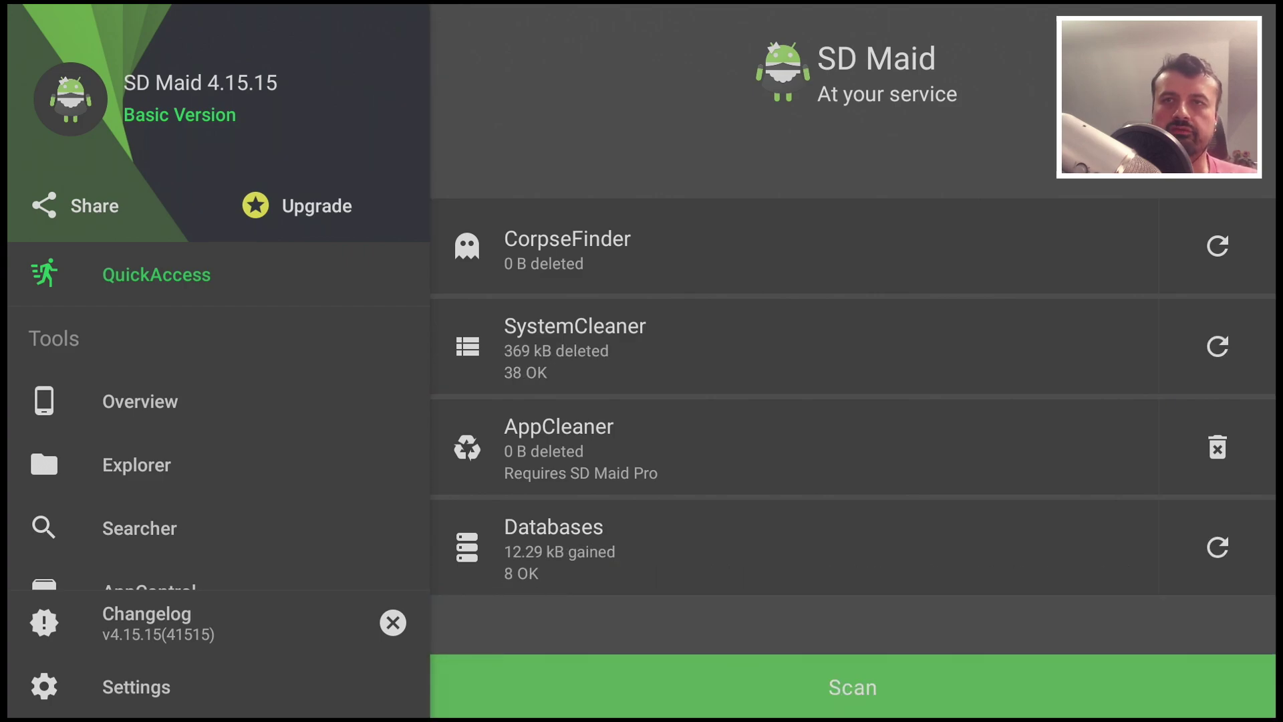
key(Home)
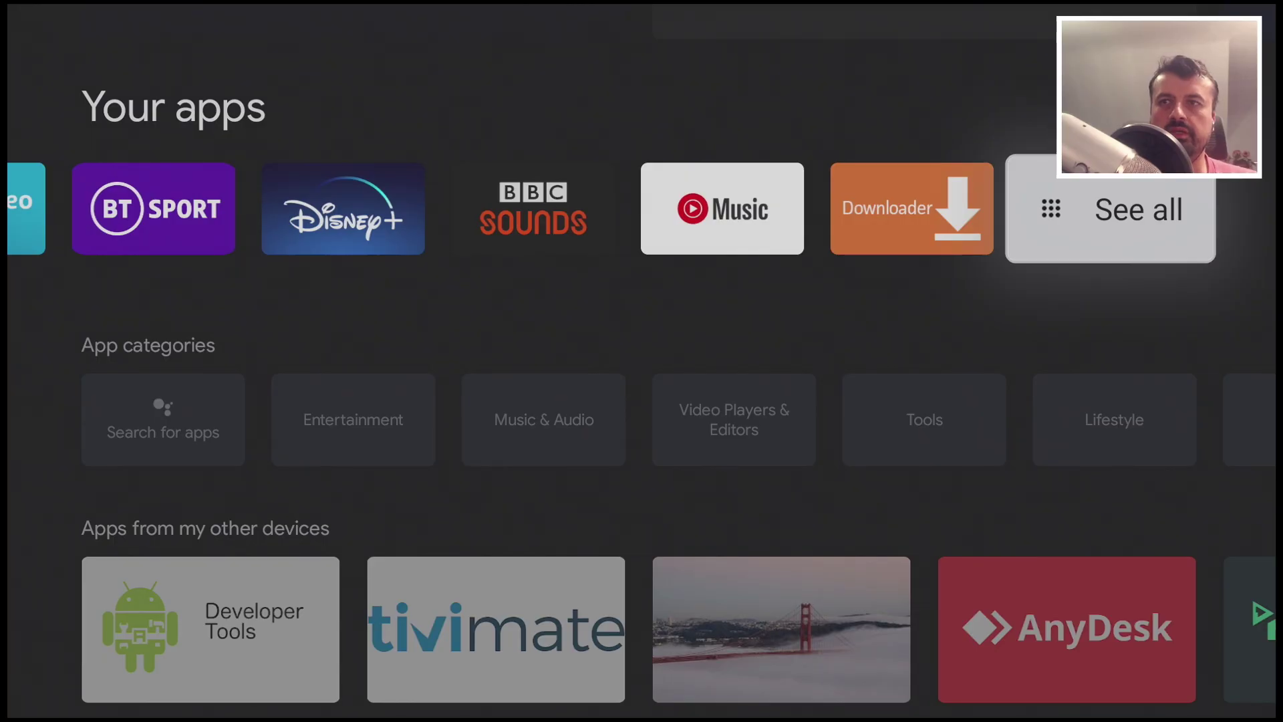
key(Left)
key(Left)
key(Left)
key(Left)
key(Left)
key(Left)
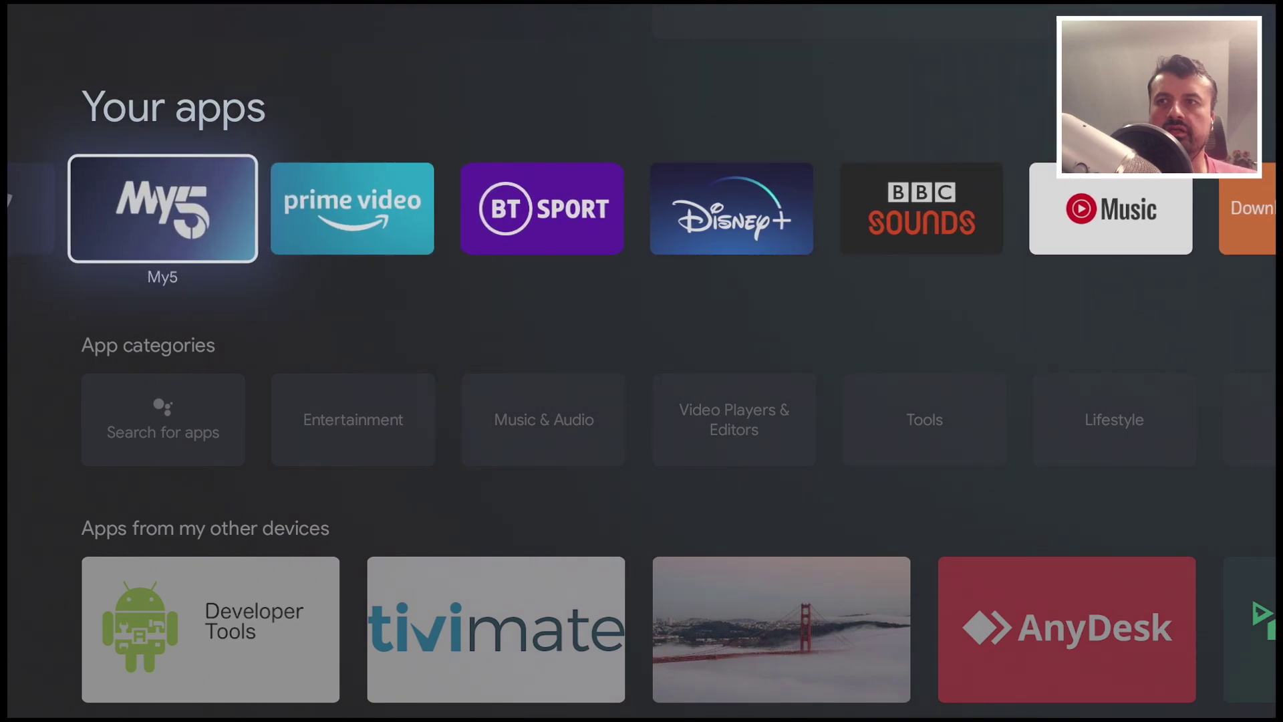
key(Right)
key(Right)
key(Right)
key(Right)
key(Up)
key(Up)
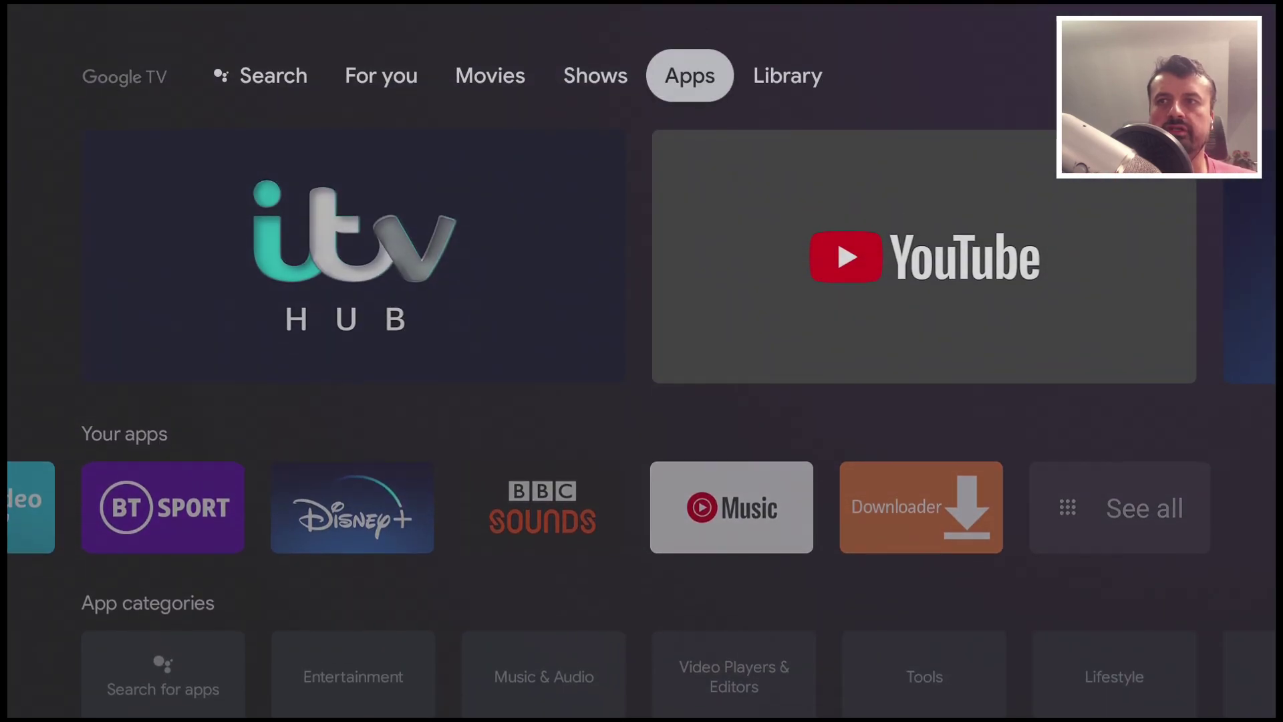
key(Left)
key(Left)
key(Left)
key(Left)
key(Right)
key(Right)
key(Right)
key(Right)
key(Right)
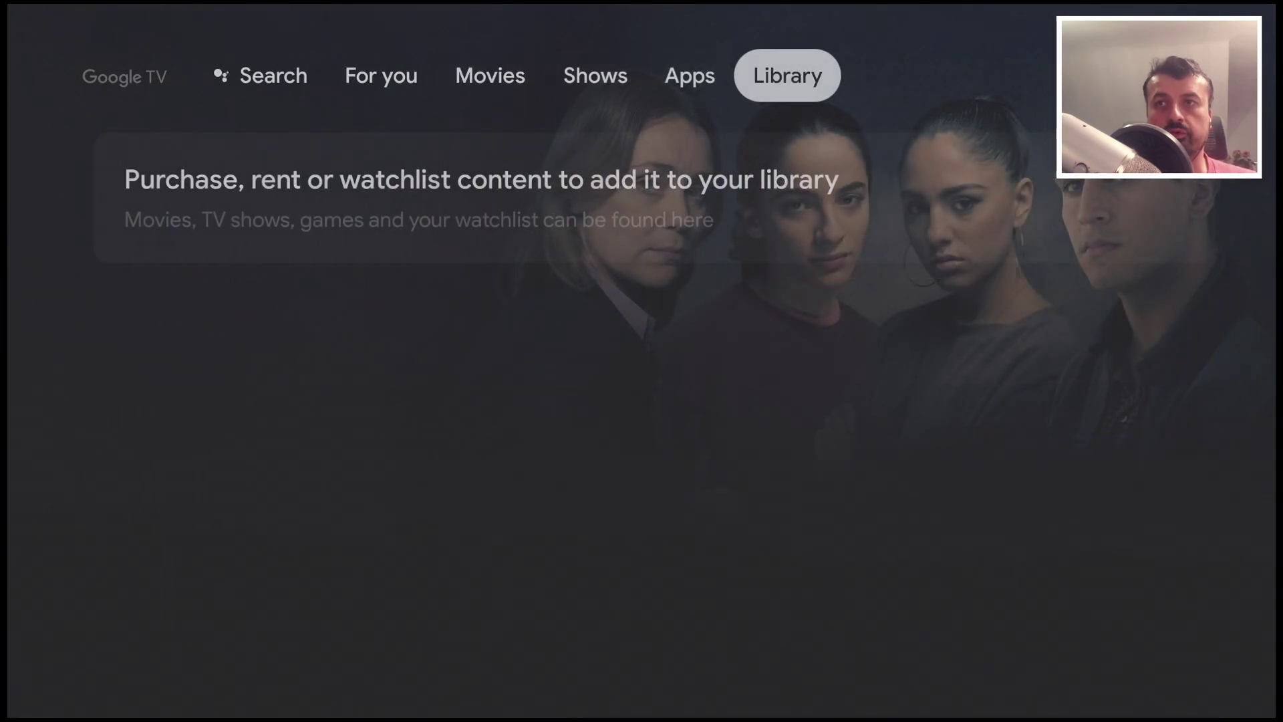
key(Left)
key(Left)
key(Left)
key(Left)
key(Left)
key(Right)
key(Right)
key(Right)
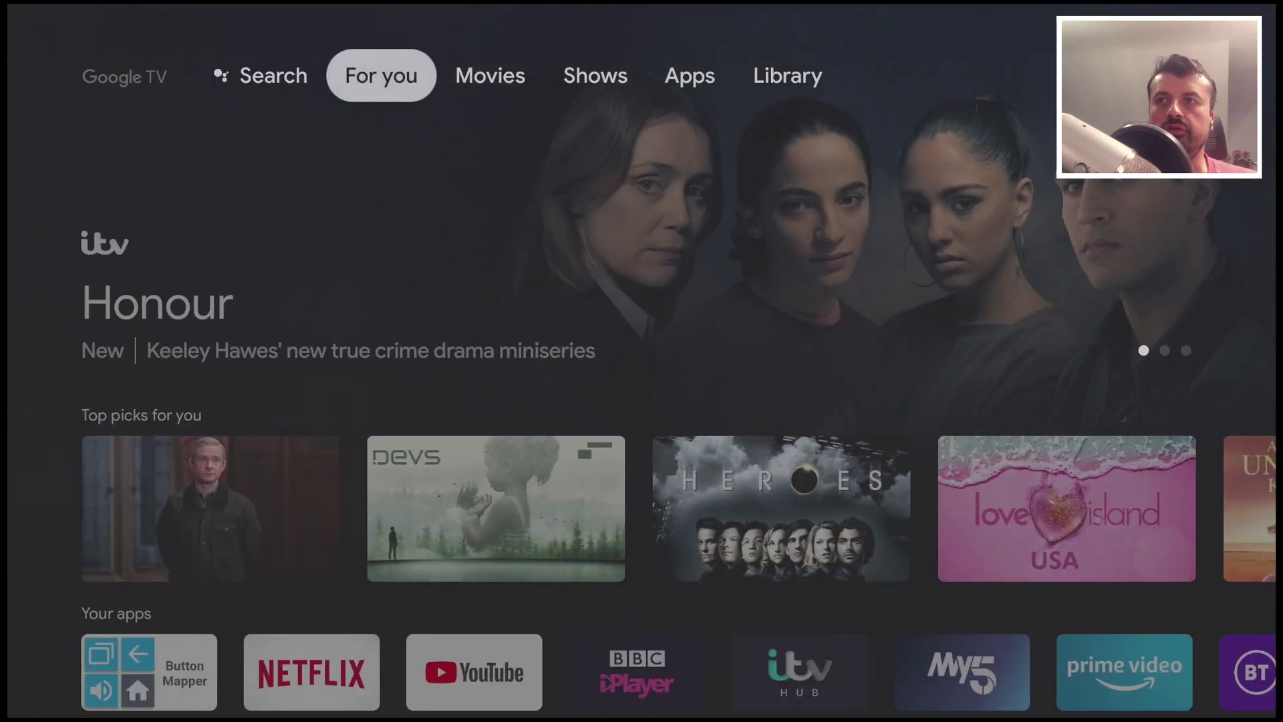
key(Right)
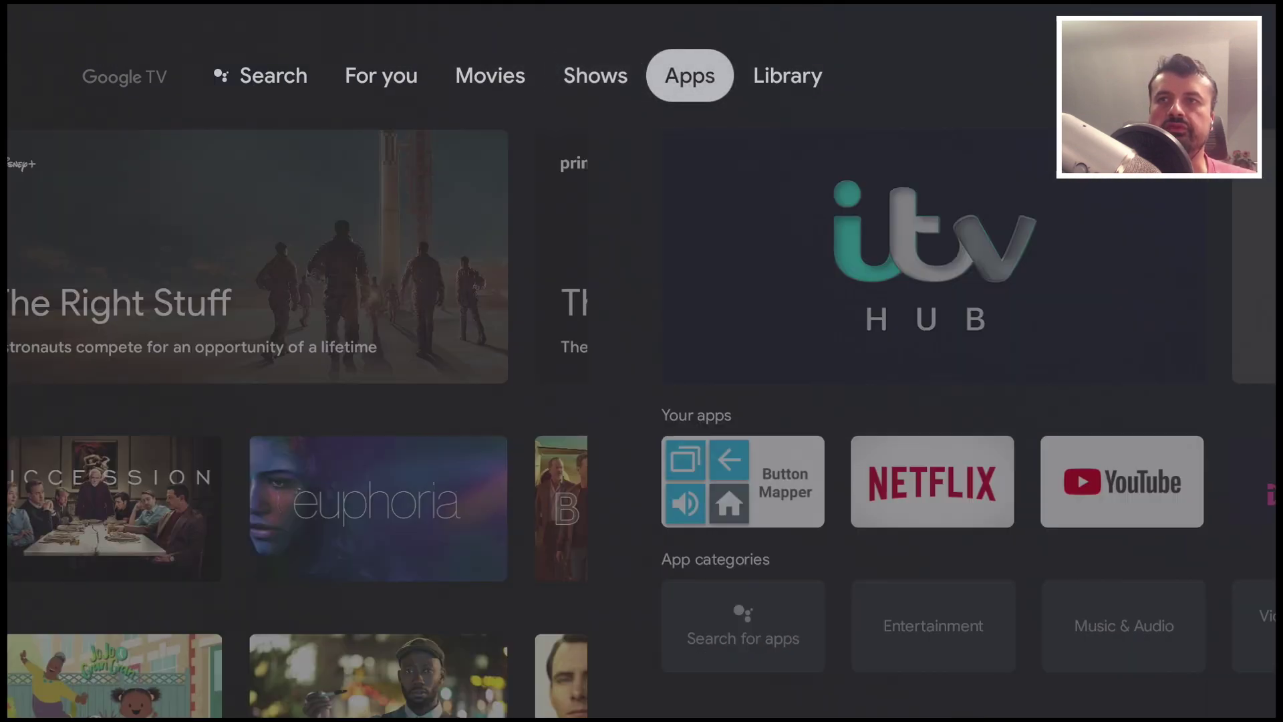